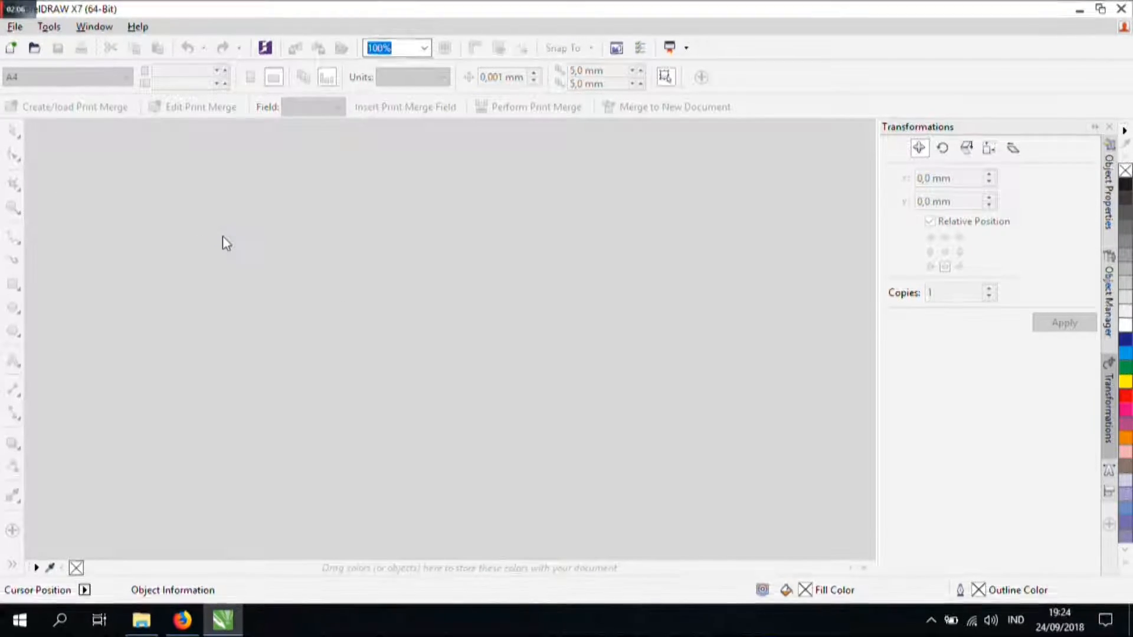
Step: Create a new document 200 mm wide and 100 mm high
{"action": "key", "text": "ctrl+n"}
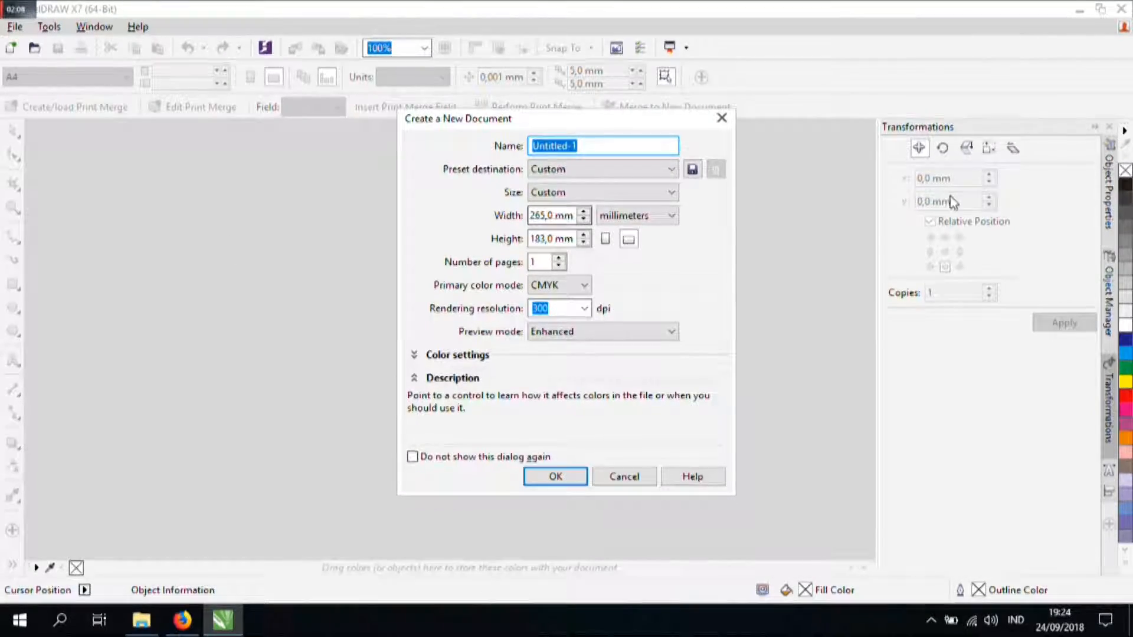
{"action": "left_click", "coordinate": [579, 194]}
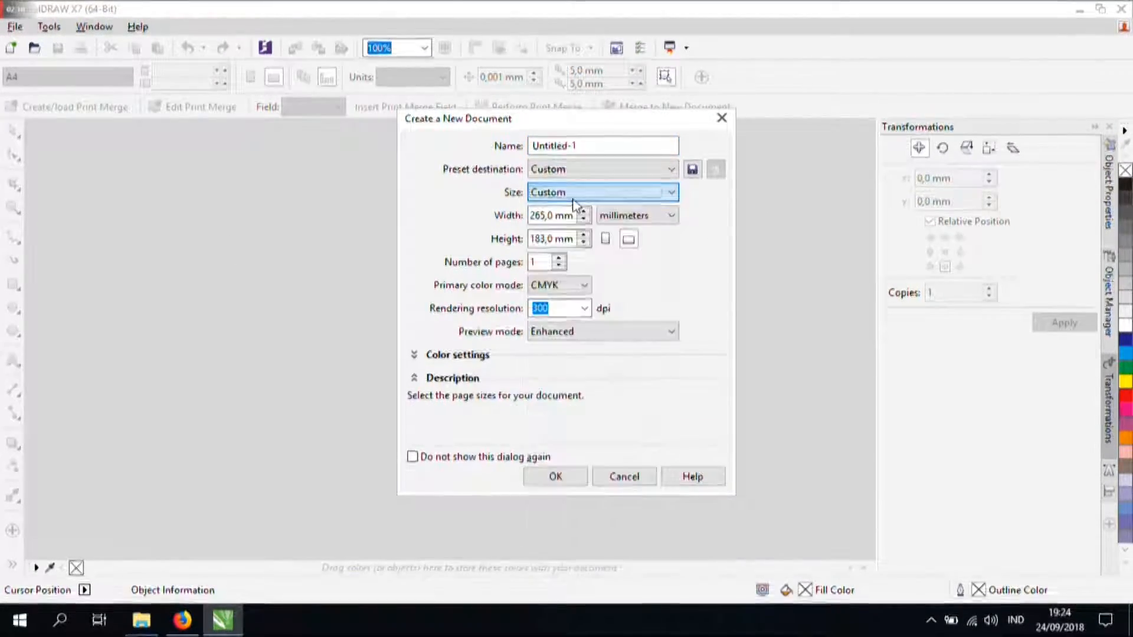
{"action": "left_click", "coordinate": [571, 216]}
{"action": "triple_click", "coordinate": [578, 215]}
{"action": "type", "text": "200"}
{"action": "key", "text": "Tab"}
{"action": "key", "text": "alt+Down"}
{"action": "key", "text": "Tab"}
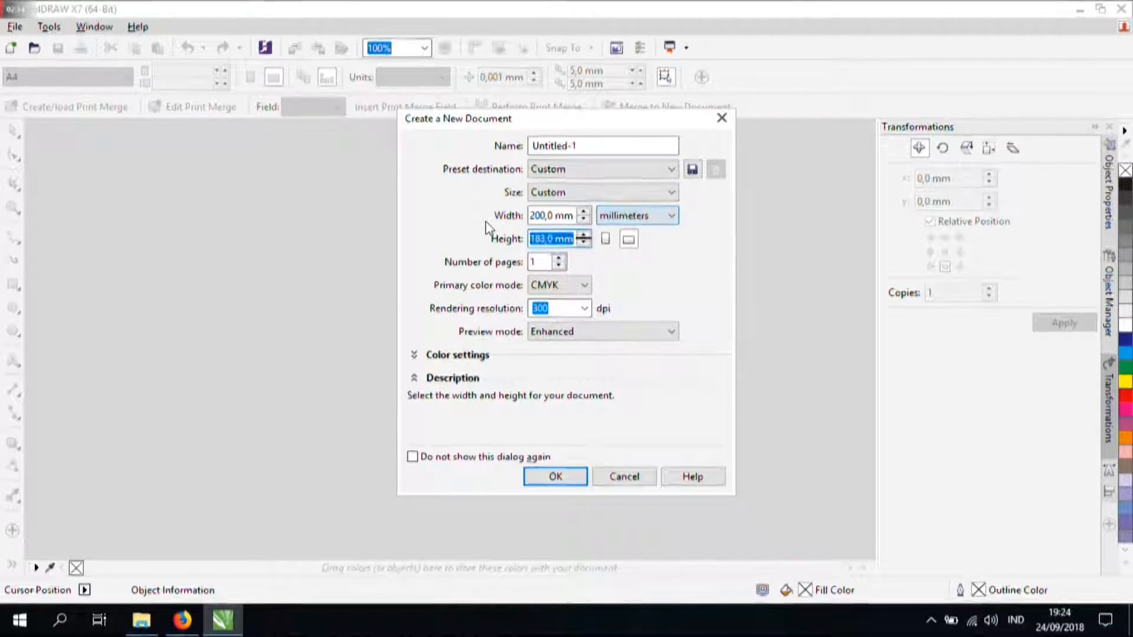
{"action": "type", "text": "100"}
{"action": "key", "text": "Return"}
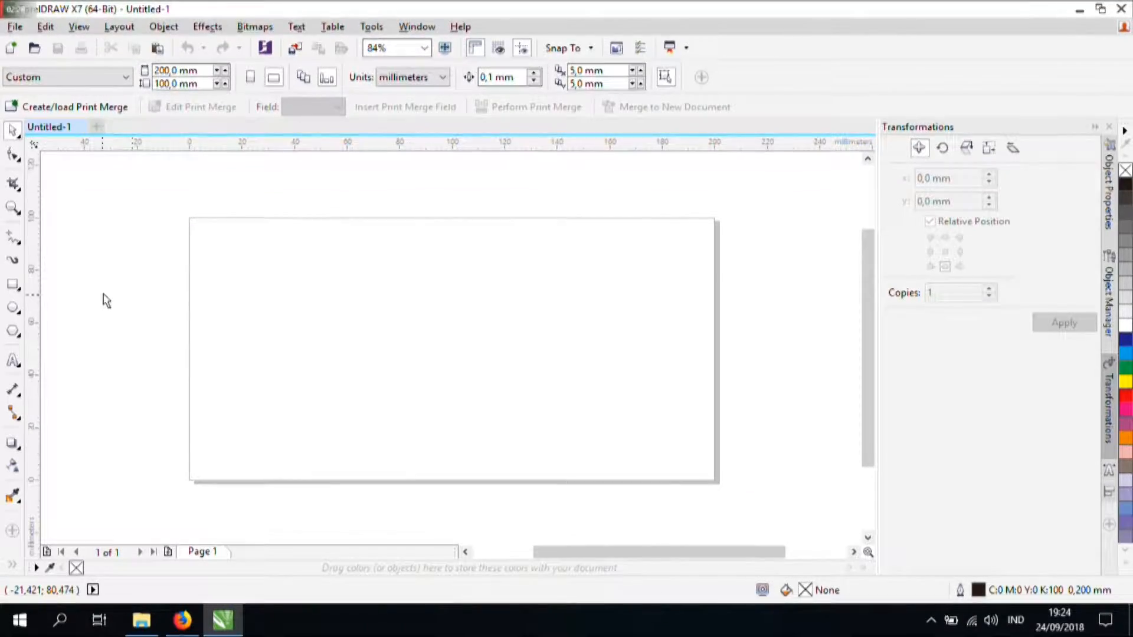
{"action": "right_click", "coordinate": [358, 285]}
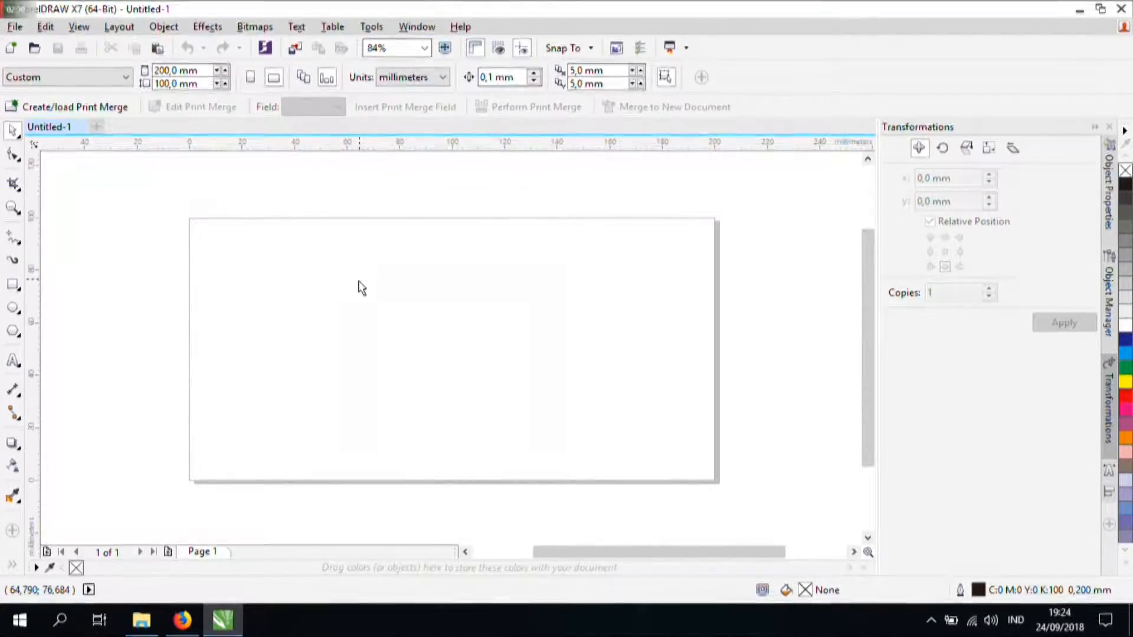
{"action": "scroll", "coordinate": [321, 322], "scroll_direction": "down", "scroll_amount": 4}
{"action": "left_click", "coordinate": [327, 325]}
{"action": "scroll", "coordinate": [331, 339], "scroll_direction": "up", "scroll_amount": 3}
{"action": "scroll", "coordinate": [339, 334], "scroll_direction": "down", "scroll_amount": 2}
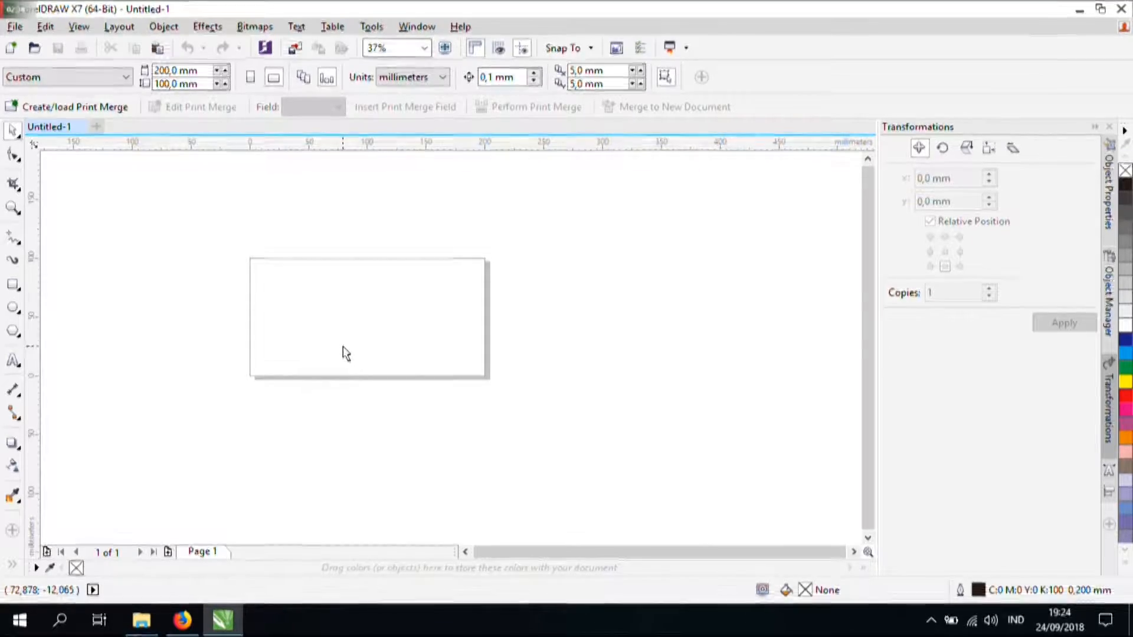
{"action": "left_click", "coordinate": [13, 331]}
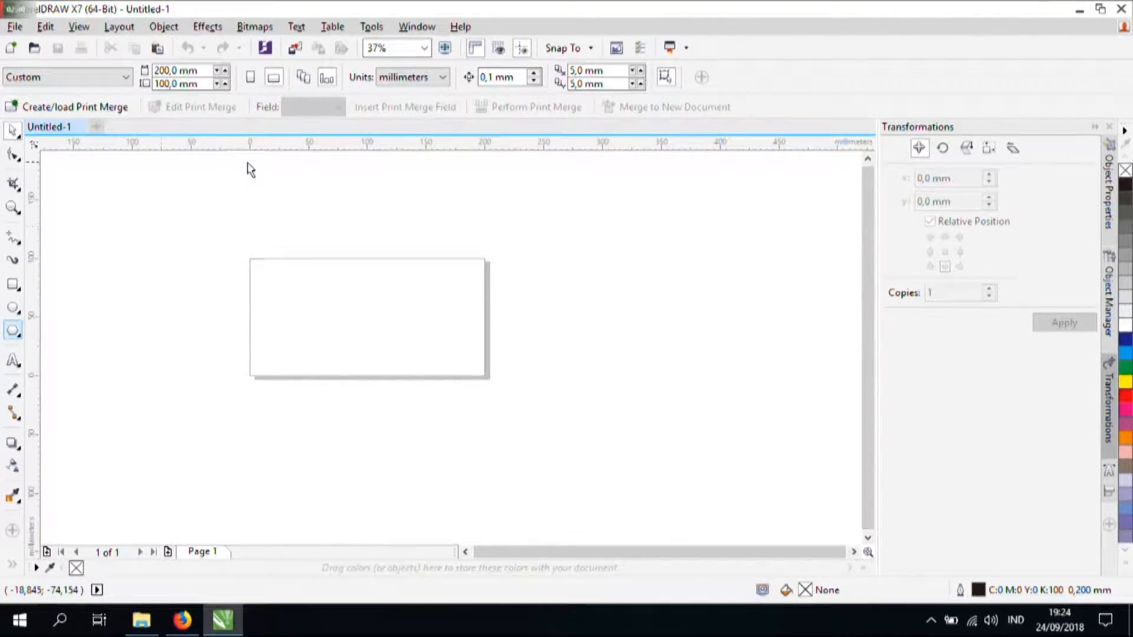
{"action": "left_click_drag", "start_coordinate": [359, 414], "coordinate": [381, 376]}
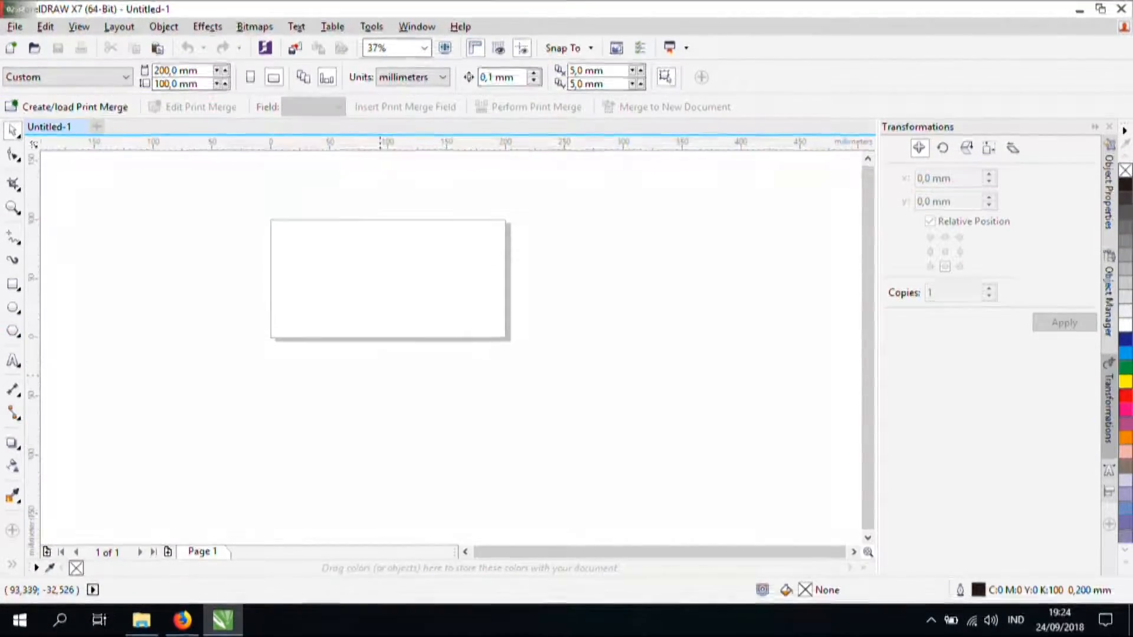
{"action": "scroll", "coordinate": [321, 298], "scroll_direction": "up", "scroll_amount": 4}
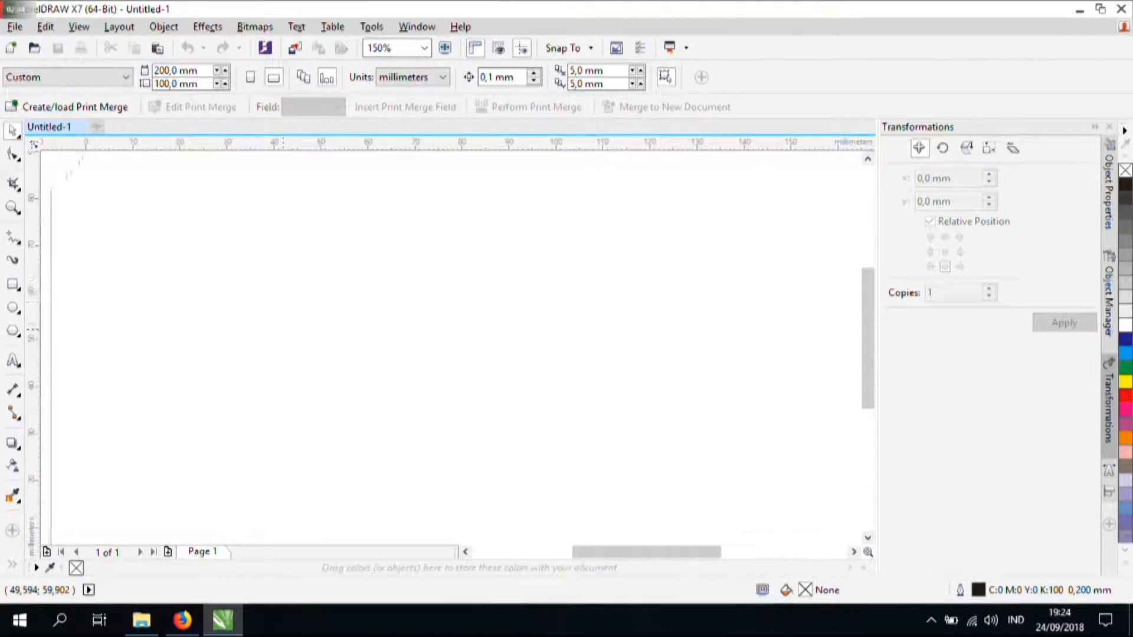
Step: Add a rectangle covering the whole 200 × 100 mm page and remove its outline
{"action": "scroll", "coordinate": [294, 324], "scroll_direction": "down", "scroll_amount": 4}
{"action": "scroll", "coordinate": [297, 320], "scroll_direction": "up", "scroll_amount": 2}
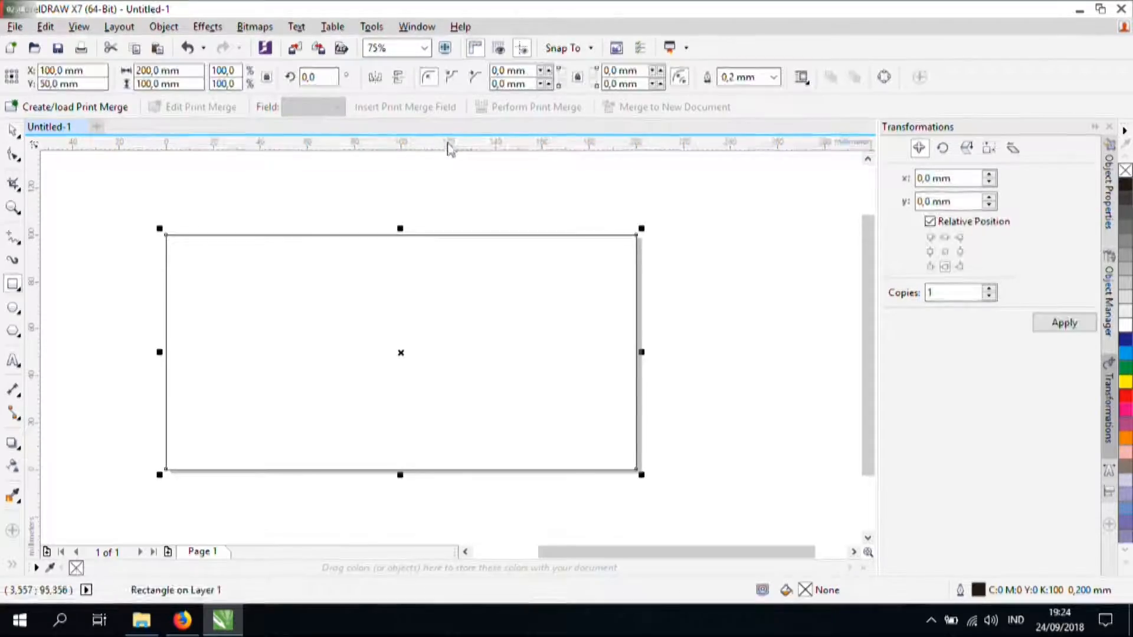
{"action": "left_click", "coordinate": [13, 131]}
{"action": "left_click", "coordinate": [167, 170]}
{"action": "left_click", "coordinate": [310, 238]}
{"action": "right_click", "coordinate": [1125, 170]}
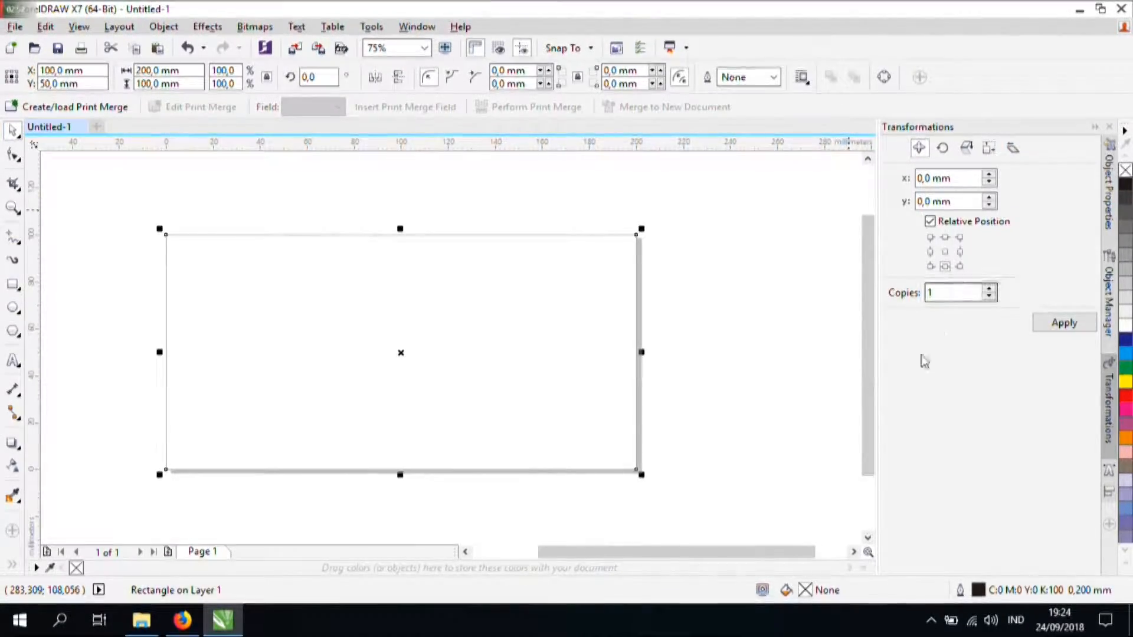
{"action": "double_click", "coordinate": [806, 590]}
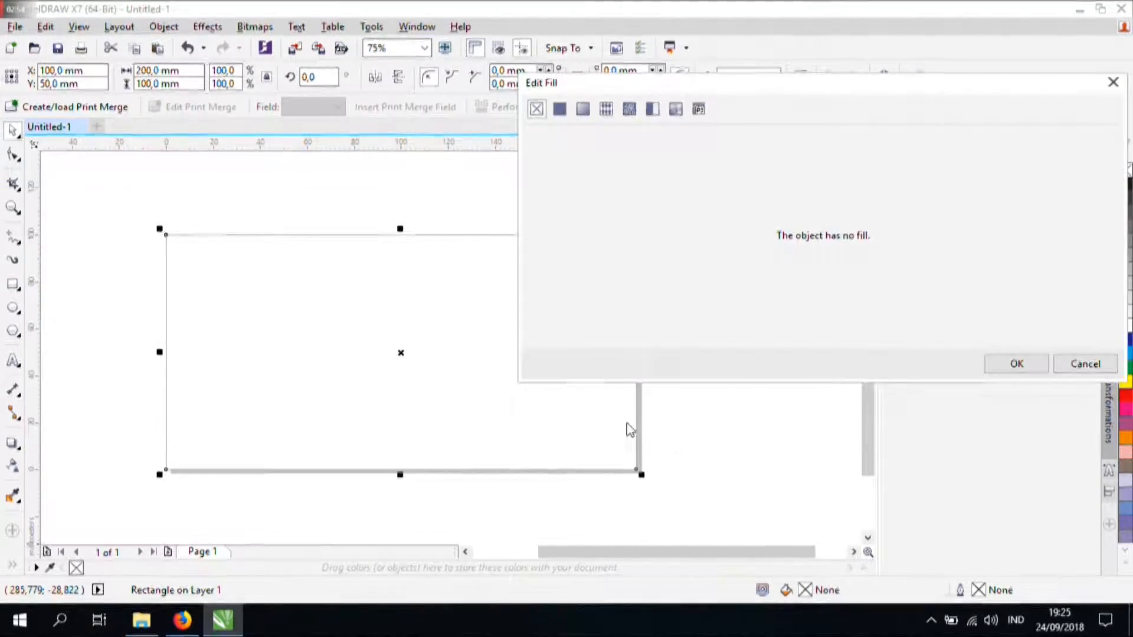
{"action": "left_click", "coordinate": [560, 111]}
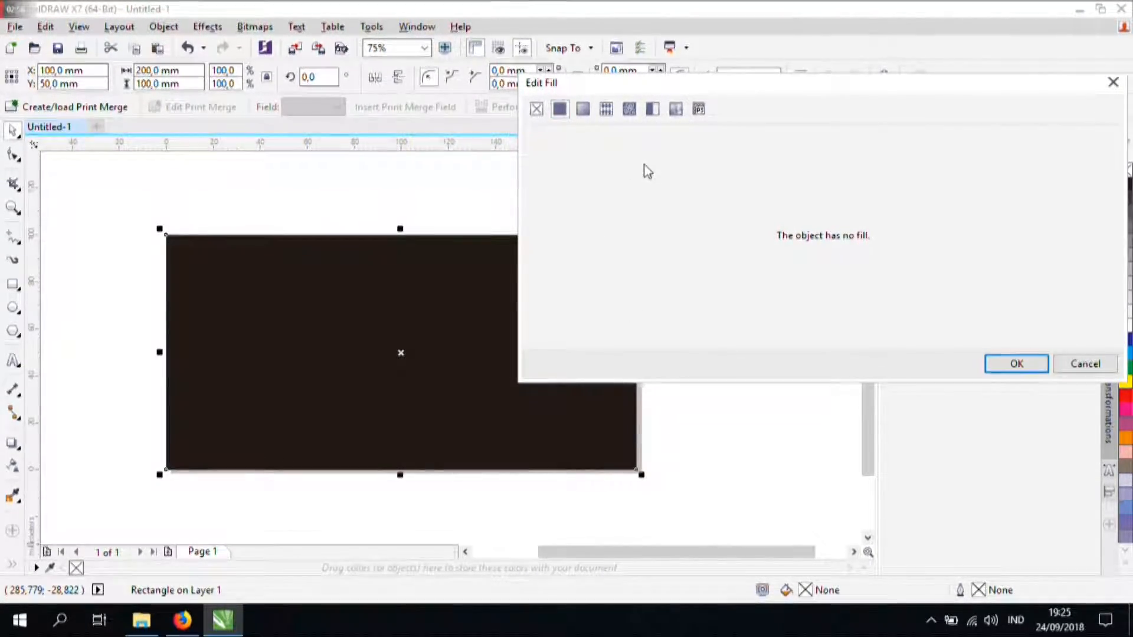
{"action": "left_click", "coordinate": [582, 108]}
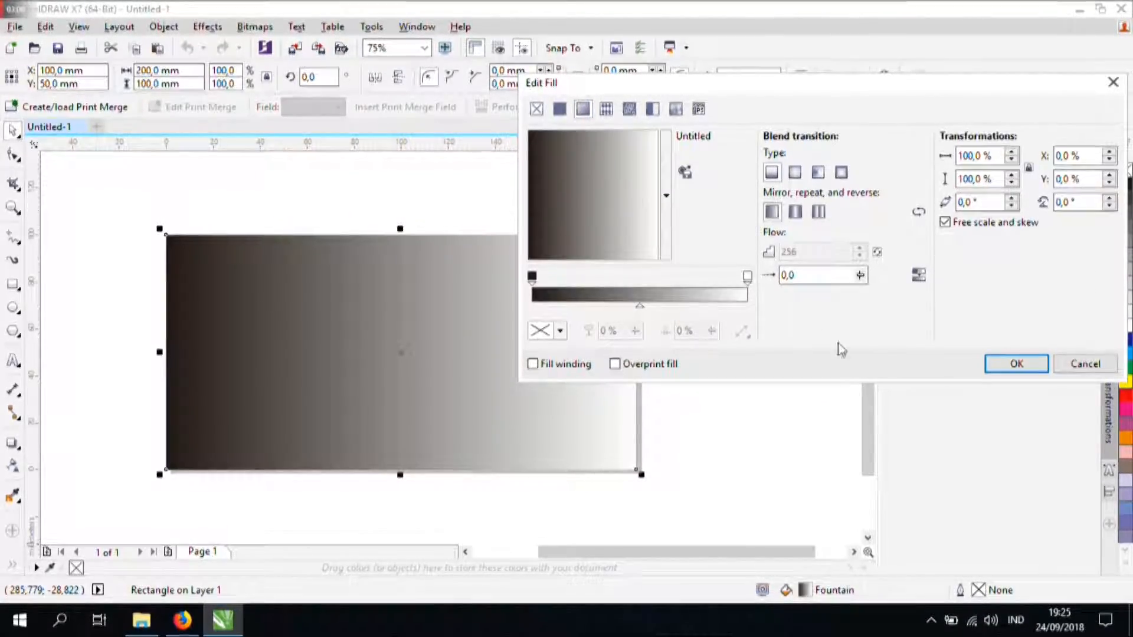
{"action": "left_click", "coordinate": [1085, 363]}
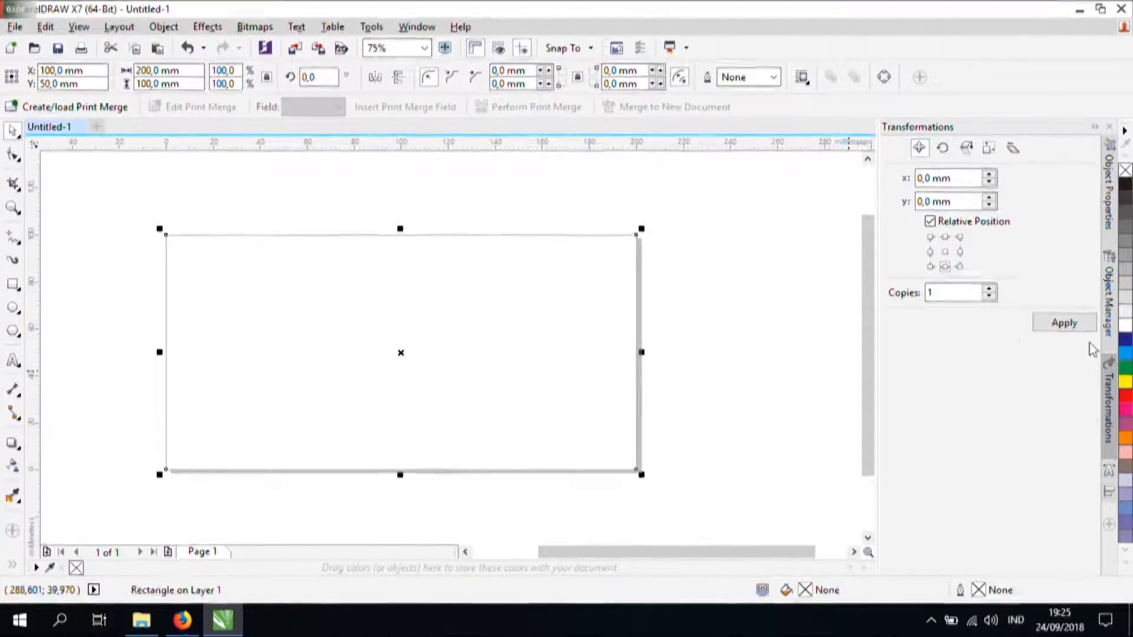
Step: Fill the page-sized rectangle with white and deselect it
{"action": "left_click", "coordinate": [751, 299]}
{"action": "left_click", "coordinate": [637, 307]}
{"action": "left_click", "coordinate": [665, 296]}
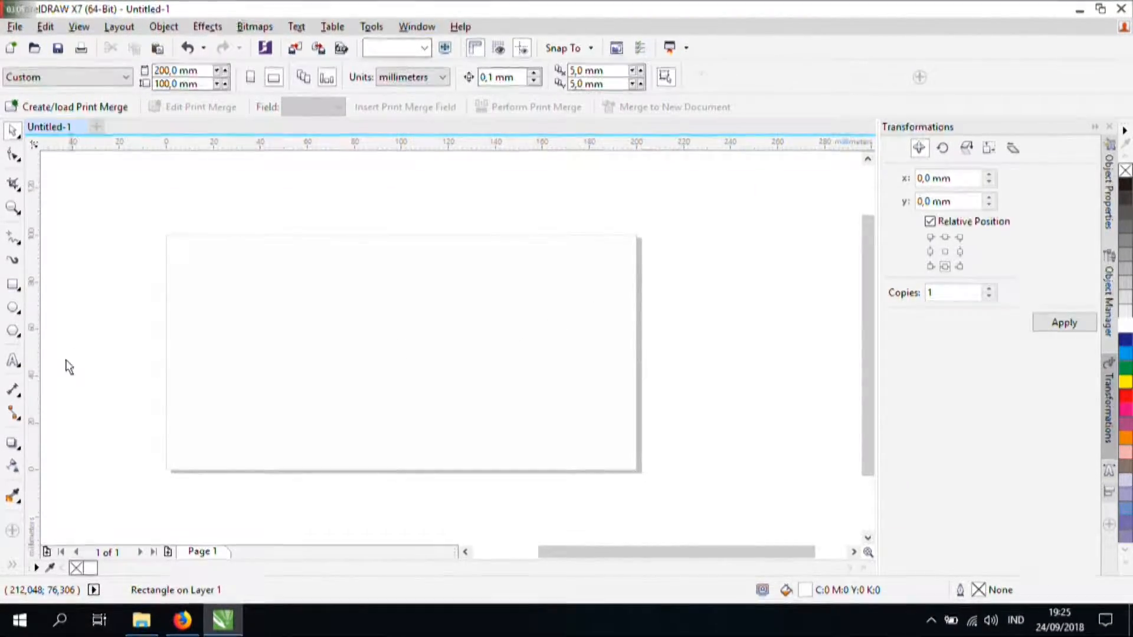
Step: Add artistic text on the page with the lines "WASPADA" and "HARAP GUNAKAN KUNCI PENGAMAN GANDA"
{"action": "left_click", "coordinate": [13, 361]}
{"action": "left_click", "coordinate": [337, 362]}
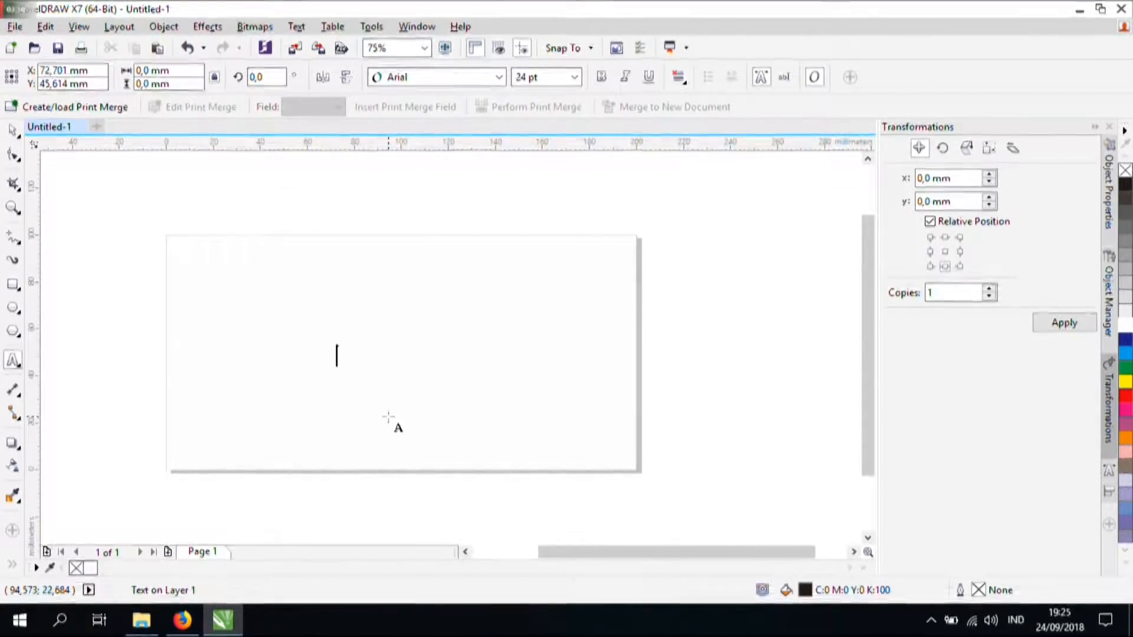
{"action": "type", "text": "WASPADA"}
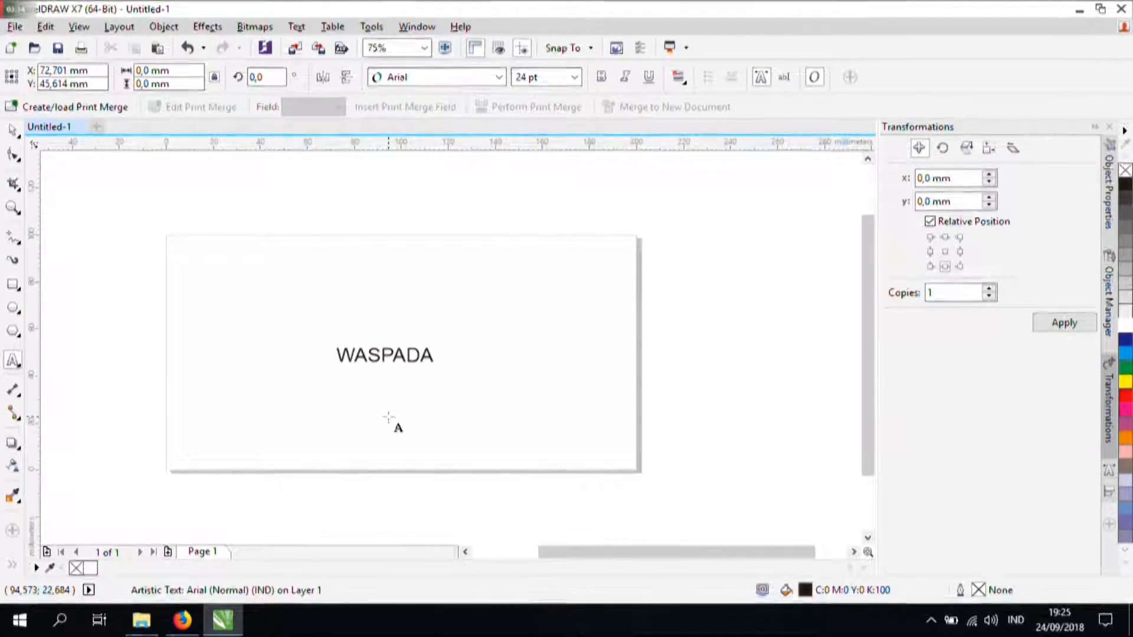
{"action": "key", "text": "Return"}
{"action": "type", "text": "HARA"}
{"action": "type", "text": "P GUNAKAN KU"}
{"action": "type", "text": "NCI PEN"}
{"action": "type", "text": "GAMAN GA"}
{"action": "type", "text": "NAD"}
{"action": "key", "text": "BackSpace"}
{"action": "key", "text": "BackSpace"}
{"action": "type", "text": "DA"}
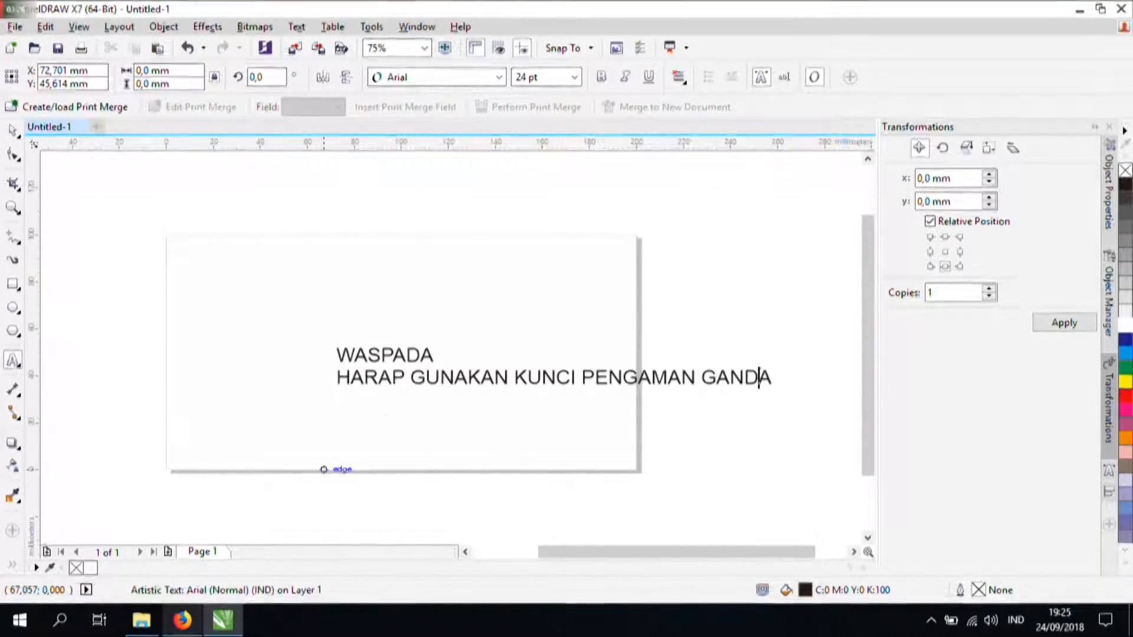
Step: Break the second text line before KUNCI so that "KUNCI PENGAMAN GANDA" forms a third line
{"action": "key", "text": "Left"}
{"action": "key", "text": "Left"}
{"action": "key", "text": "Left"}
{"action": "key", "text": "Left"}
{"action": "key", "text": "Left"}
{"action": "key", "text": "Left"}
{"action": "key", "text": "Left"}
{"action": "key", "text": "Left"}
{"action": "key", "text": "Left"}
{"action": "key", "text": "Left"}
{"action": "key", "text": "Left"}
{"action": "key", "text": "Left"}
{"action": "key", "text": "Left"}
{"action": "key", "text": "Return"}
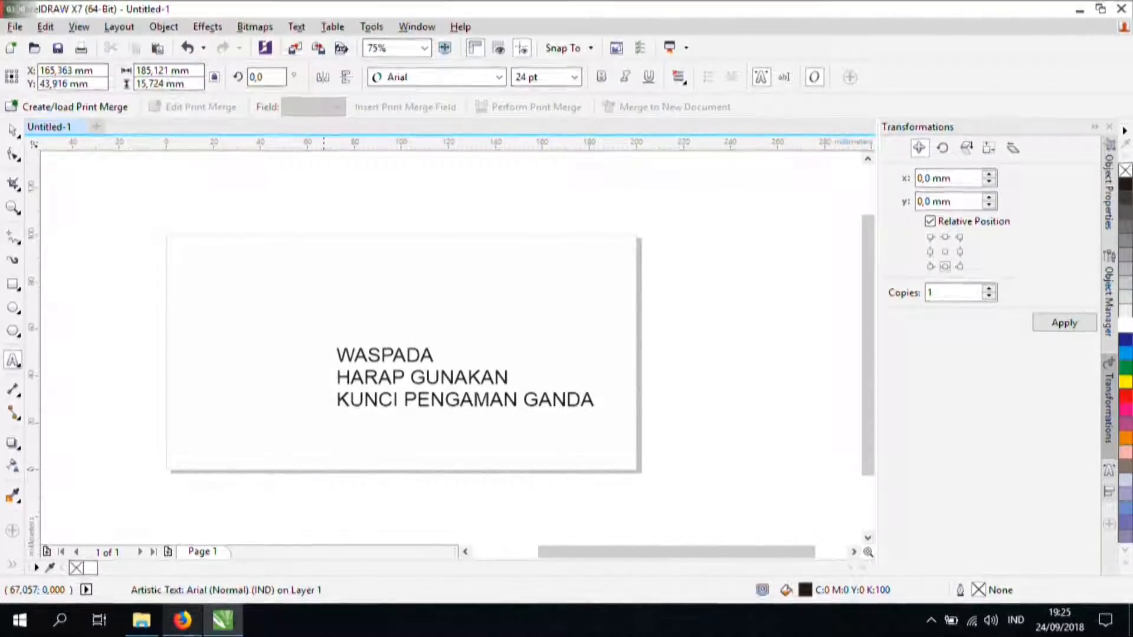
{"action": "left_click", "coordinate": [13, 130]}
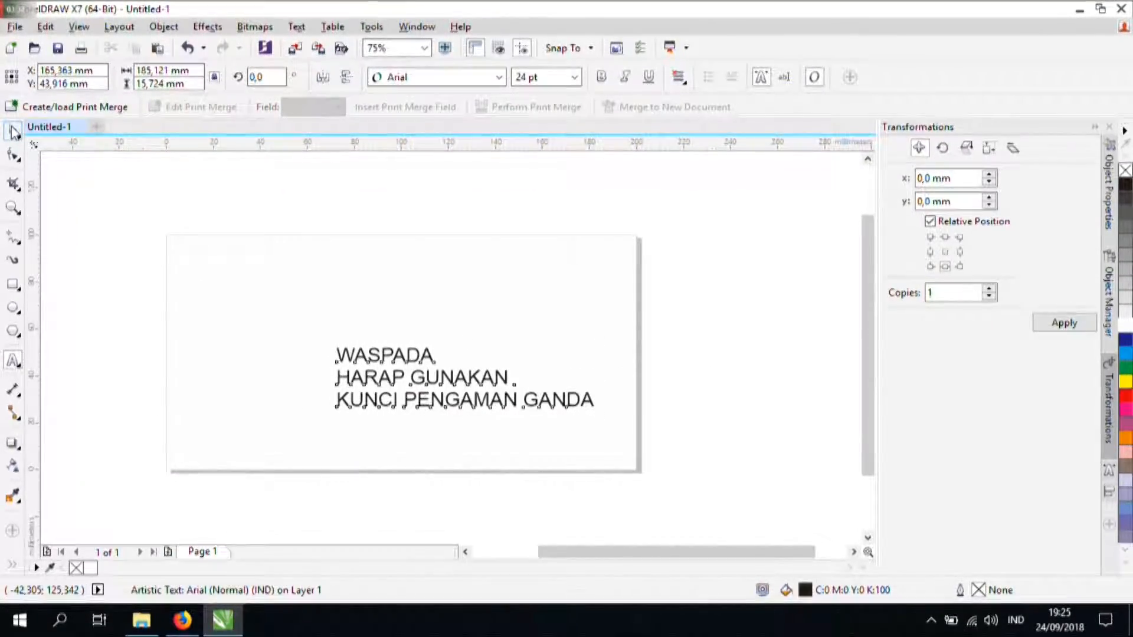
Step: Centre the WASPADA text and the line below it horizontally on the white background rectangle
{"action": "left_click", "coordinate": [707, 136]}
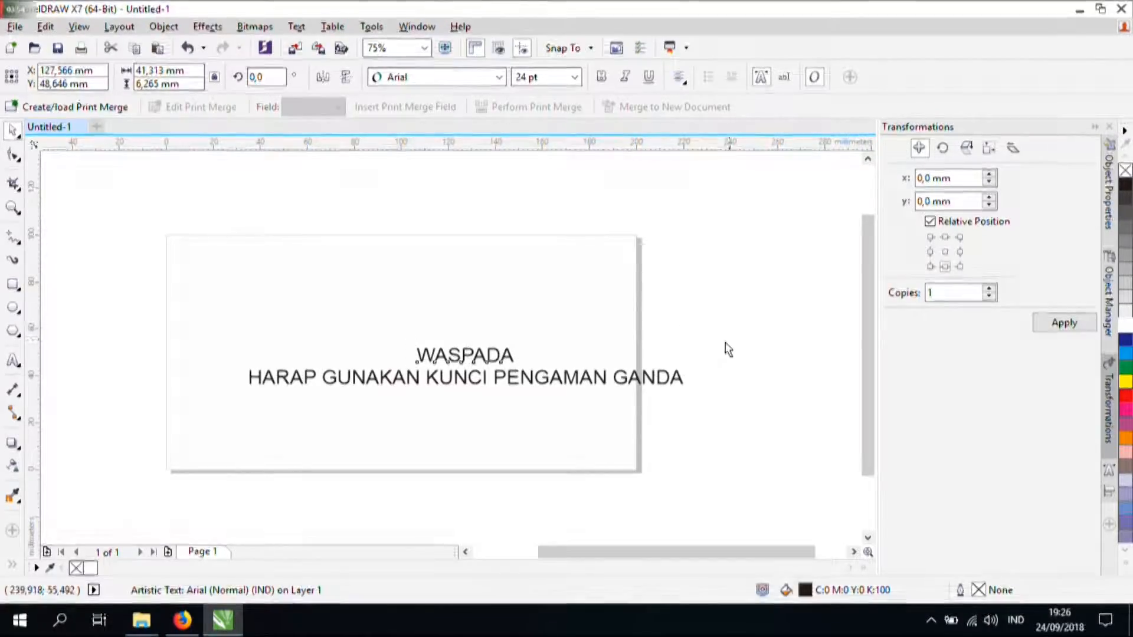
{"action": "key", "text": "ctrl+a"}
{"action": "key", "text": "c"}
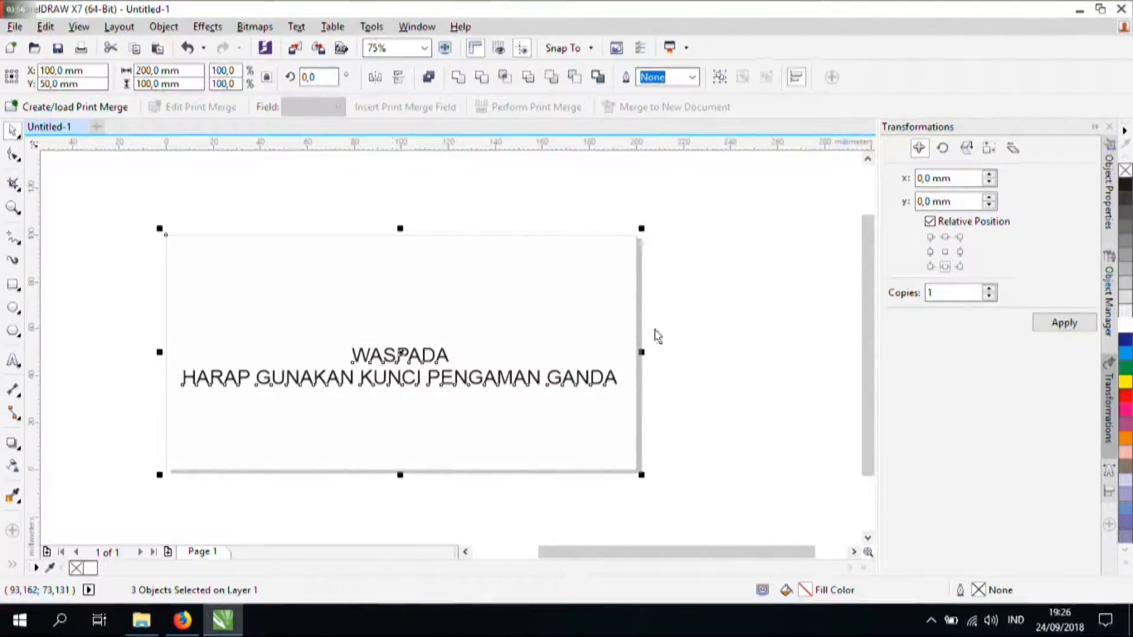
Step: Move the WASPADA text up near the page's upper edge and enlarge it to about 42 pt
{"action": "left_click_drag", "start_coordinate": [711, 314], "coordinate": [95, 428]}
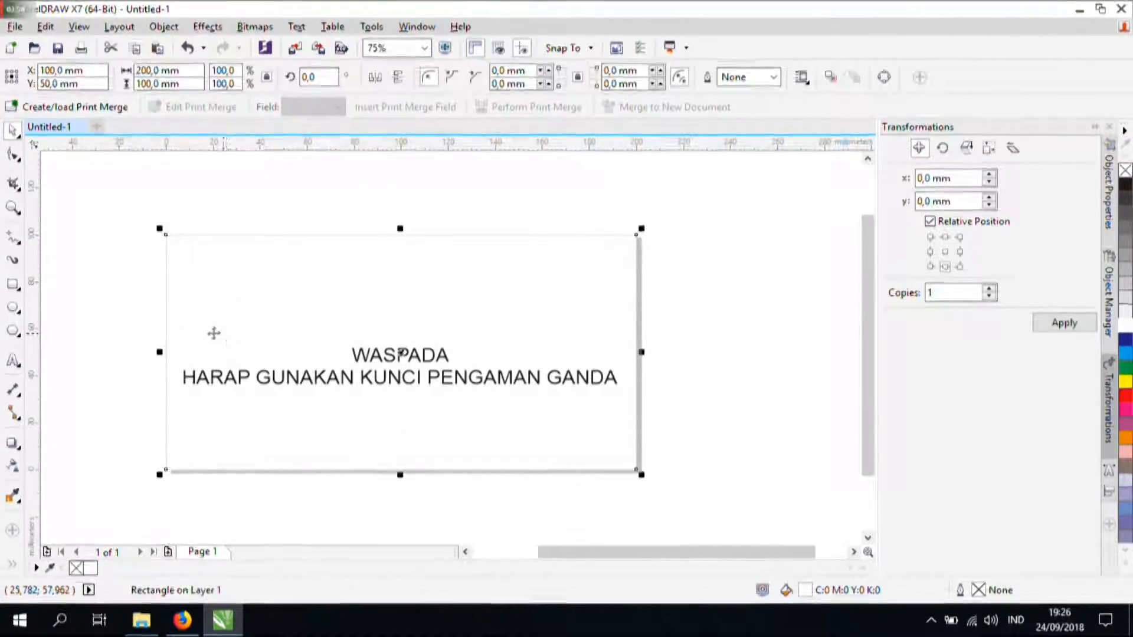
{"action": "left_click", "coordinate": [422, 357]}
{"action": "left_click_drag", "start_coordinate": [422, 356], "coordinate": [485, 271]}
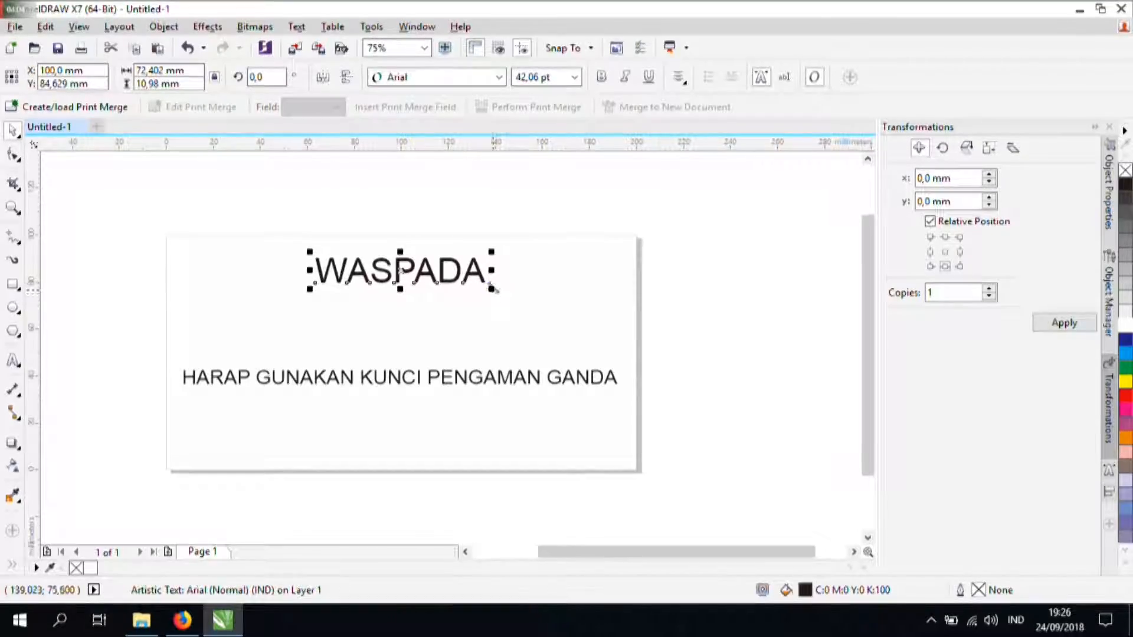
Step: Extend the WASPADA heading so that it reads "WASPADA CURANMOR"
{"action": "double_click", "coordinate": [484, 272]}
{"action": "type", "text": "CURANMOR"}
{"action": "key", "text": "ctrl+space"}
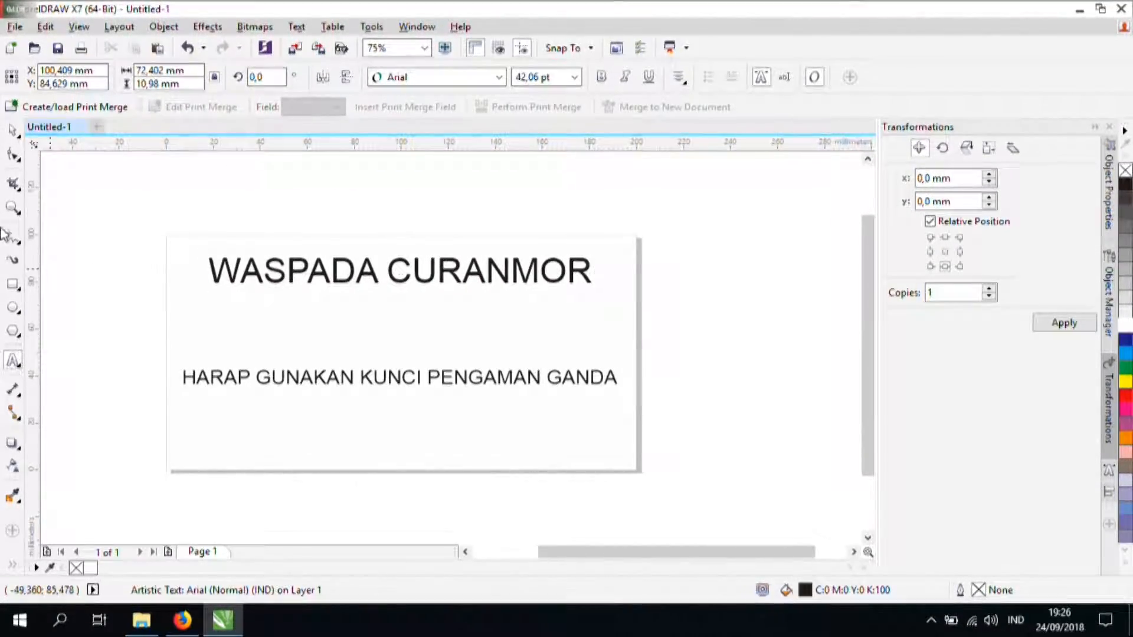
{"action": "left_click", "coordinate": [12, 153]}
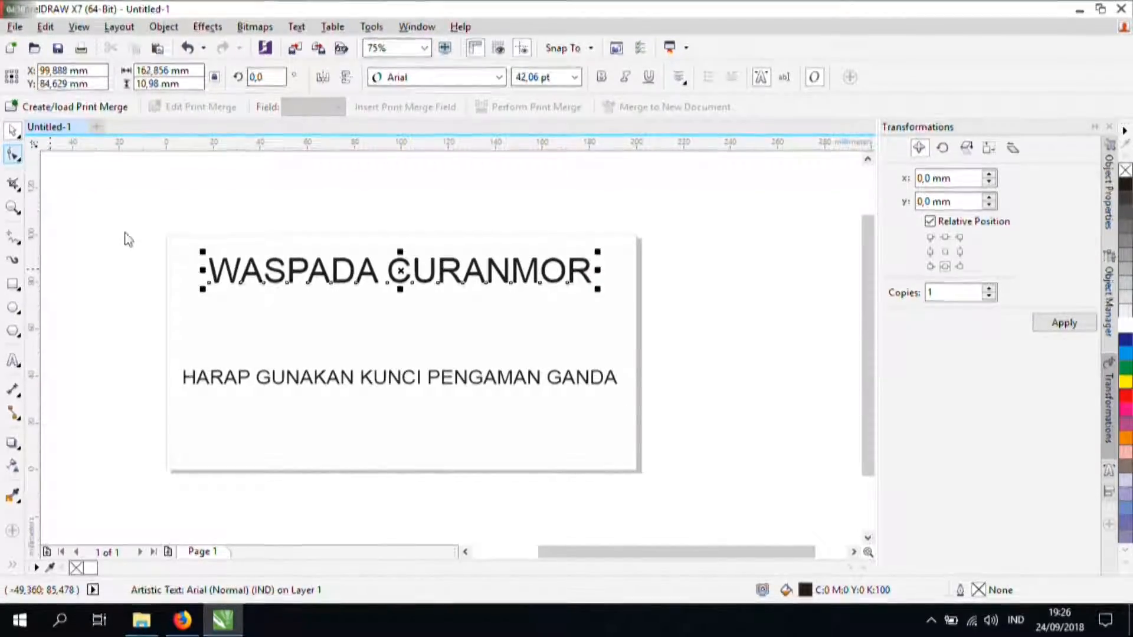
Step: Make the WASPADA CURANMOR heading bold and fill it with red
{"action": "key", "text": "ctrl+b"}
{"action": "key", "text": "Escape"}
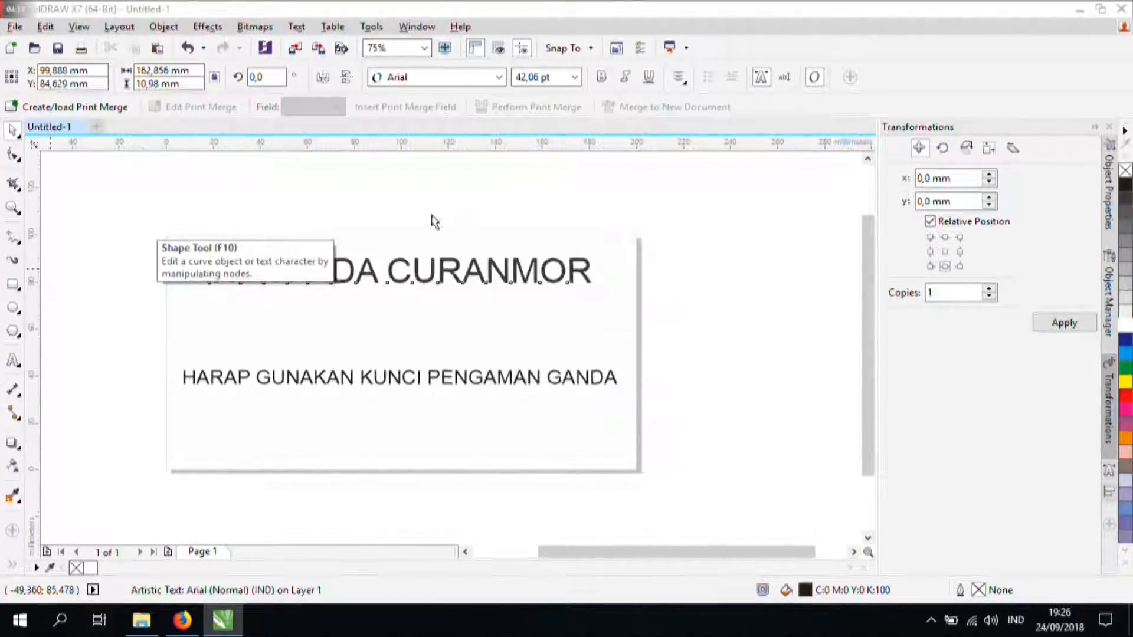
{"action": "left_click", "coordinate": [601, 77]}
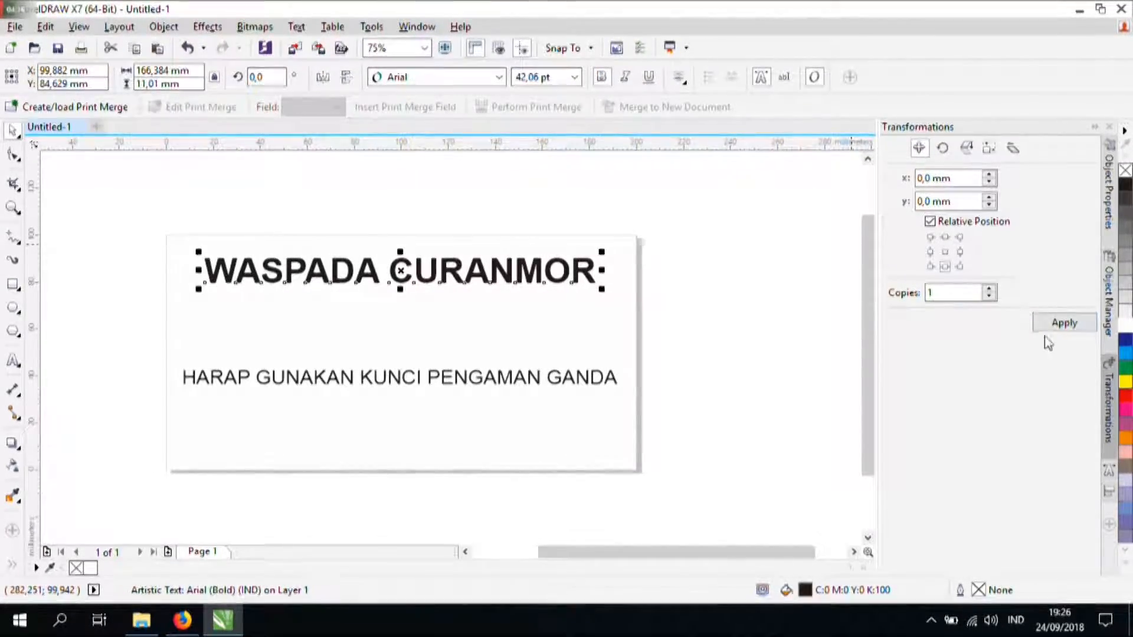
{"action": "left_click", "coordinate": [1125, 394]}
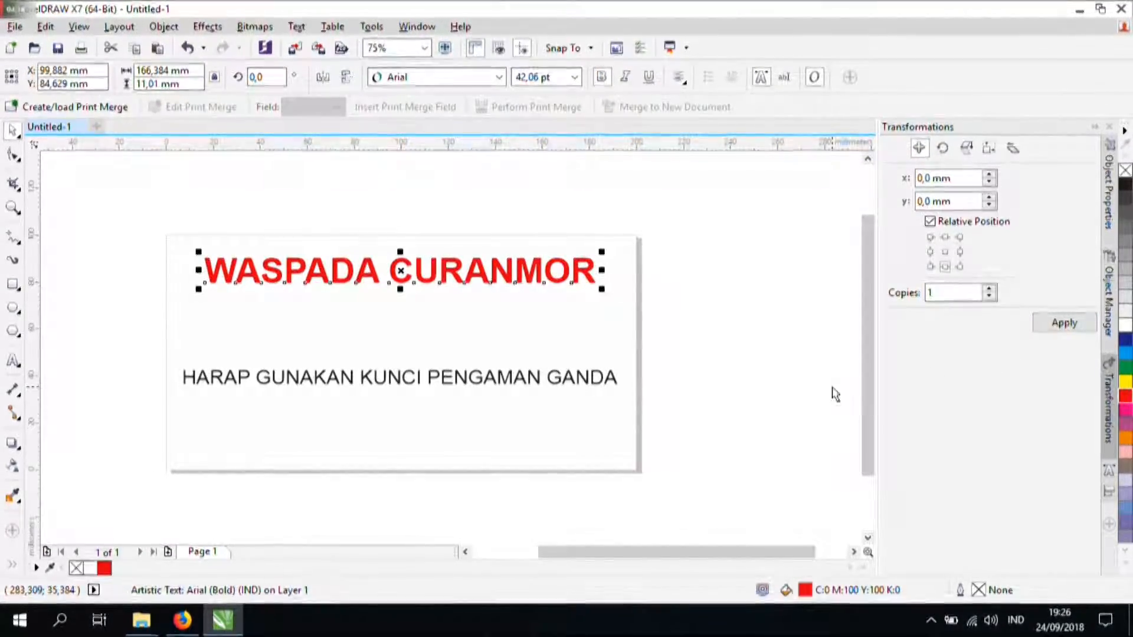
Step: Enlarge the WASPADA CURANMOR heading, stretching it taller to about 54 pt, and set its font to Impact
{"action": "left_click_drag", "start_coordinate": [400, 289], "coordinate": [401, 297]}
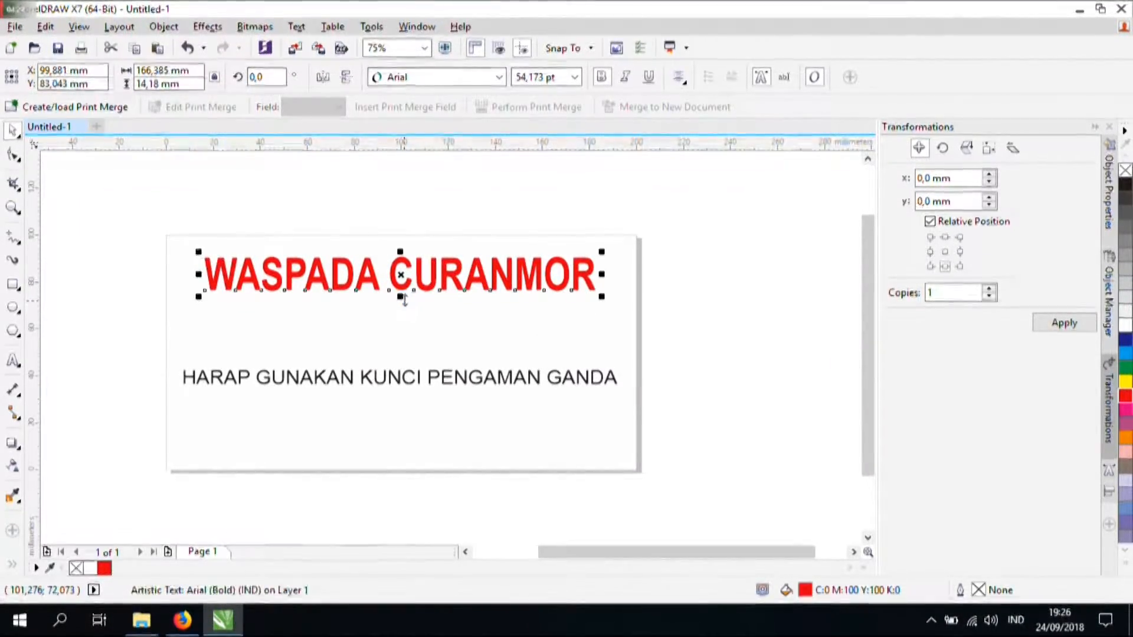
{"action": "left_click", "coordinate": [499, 77]}
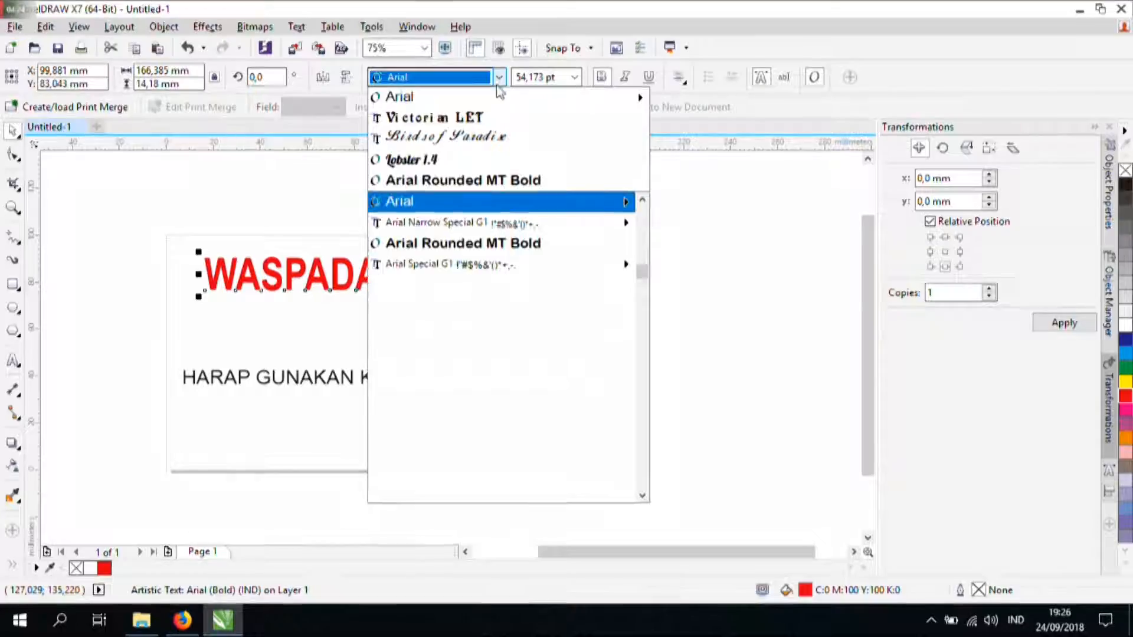
{"action": "type", "text": "Impact"}
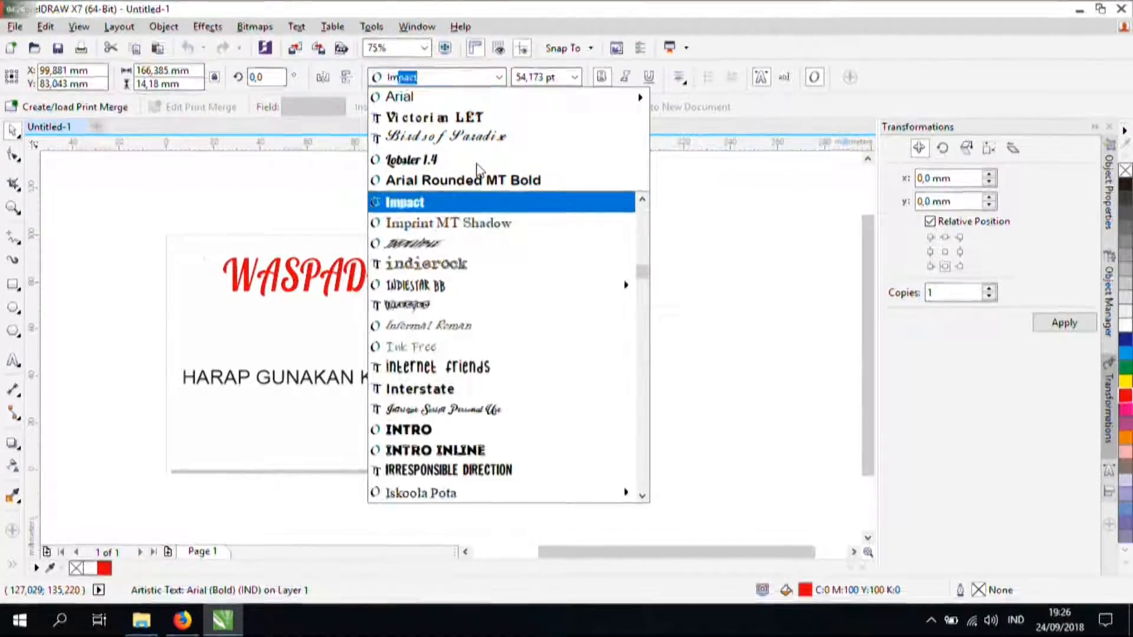
{"action": "key", "text": "Return"}
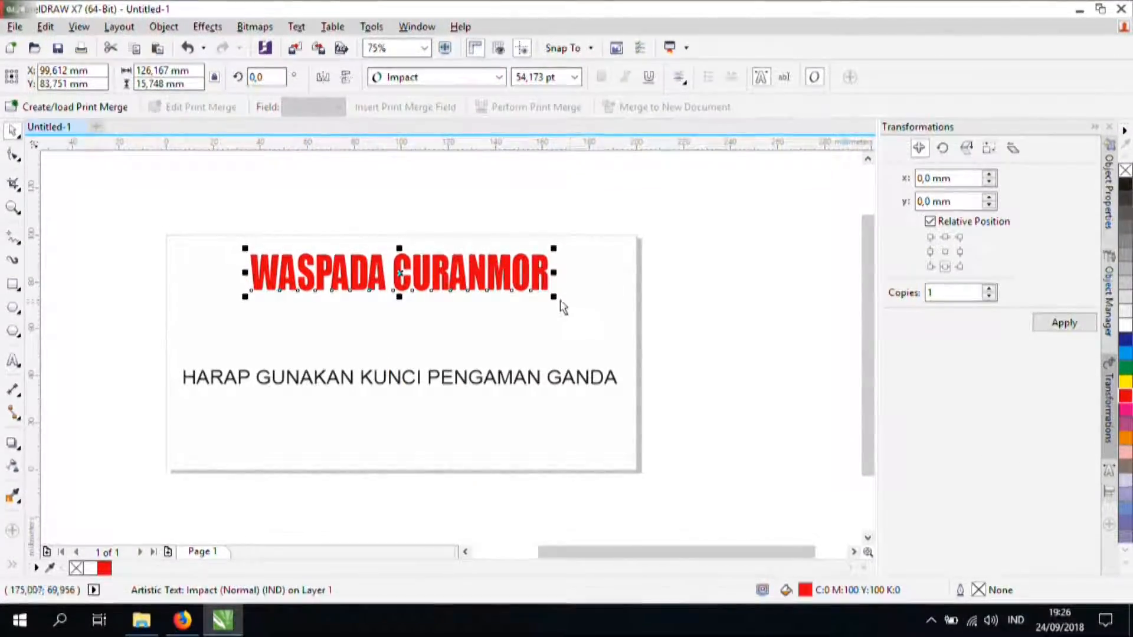
{"action": "left_click_drag", "start_coordinate": [555, 297], "coordinate": [569, 301]}
Step: Break the HARAP GUNAKAN KUNCI PENGAMAN GANDA text into two lines before KUNCI
{"action": "left_click", "coordinate": [637, 363]}
{"action": "left_click", "coordinate": [595, 384]}
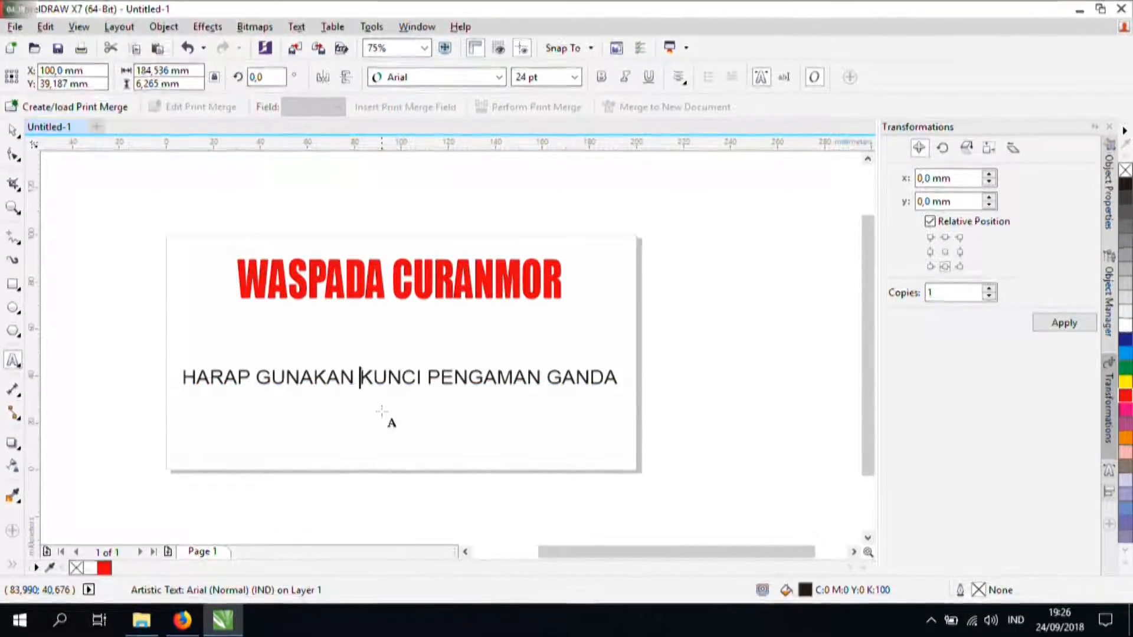
{"action": "key", "text": "Return"}
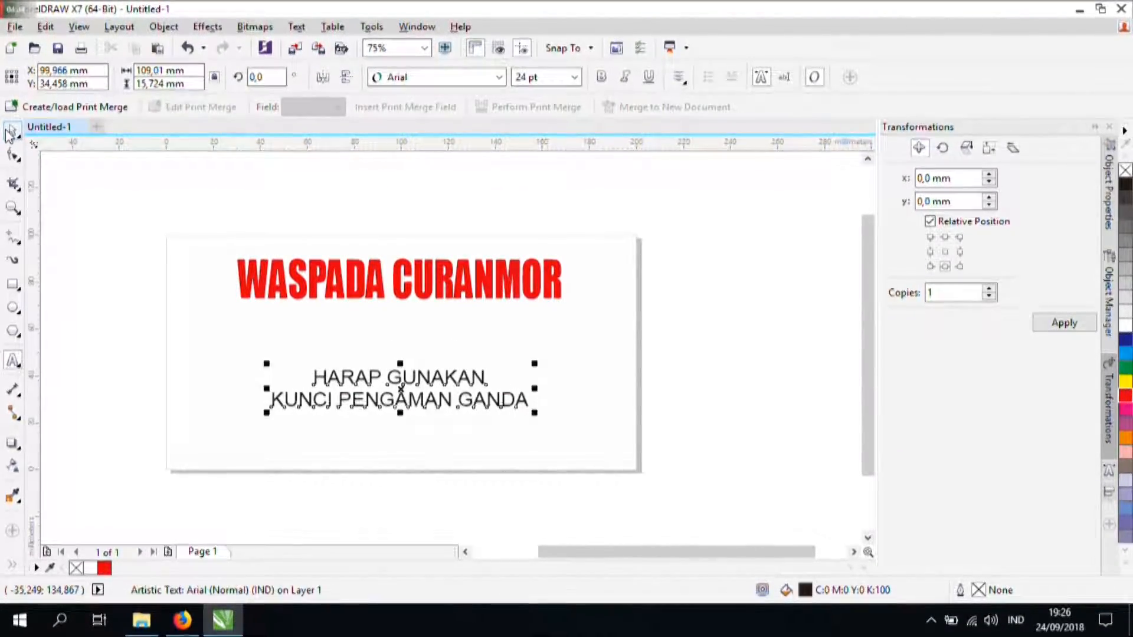
Step: Enlarge the two-line HARAP GUNAKAN text to about 33 pt and fill it with C93 M88 Y89 K80
{"action": "left_click_drag", "start_coordinate": [542, 358], "coordinate": [576, 341]}
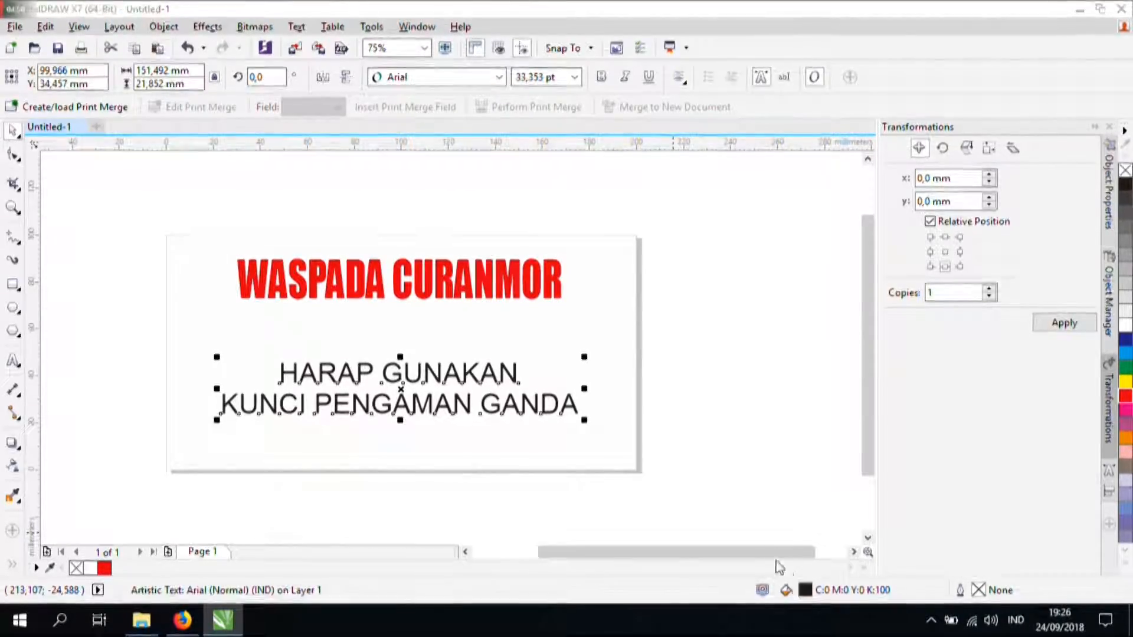
{"action": "double_click", "coordinate": [804, 587]}
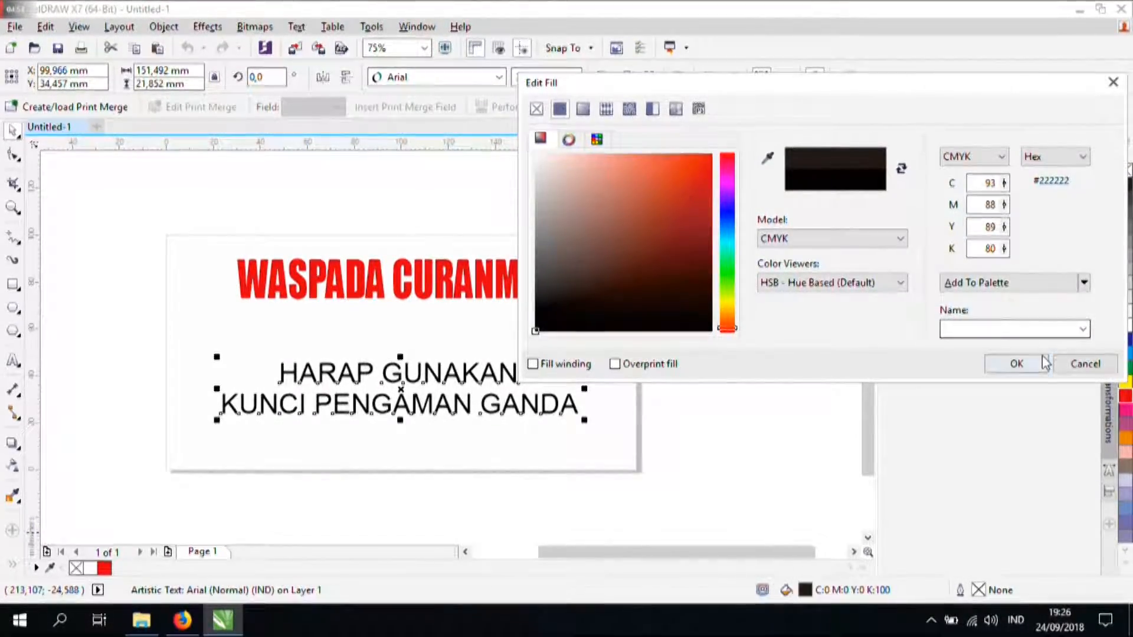
{"action": "left_click", "coordinate": [1043, 363]}
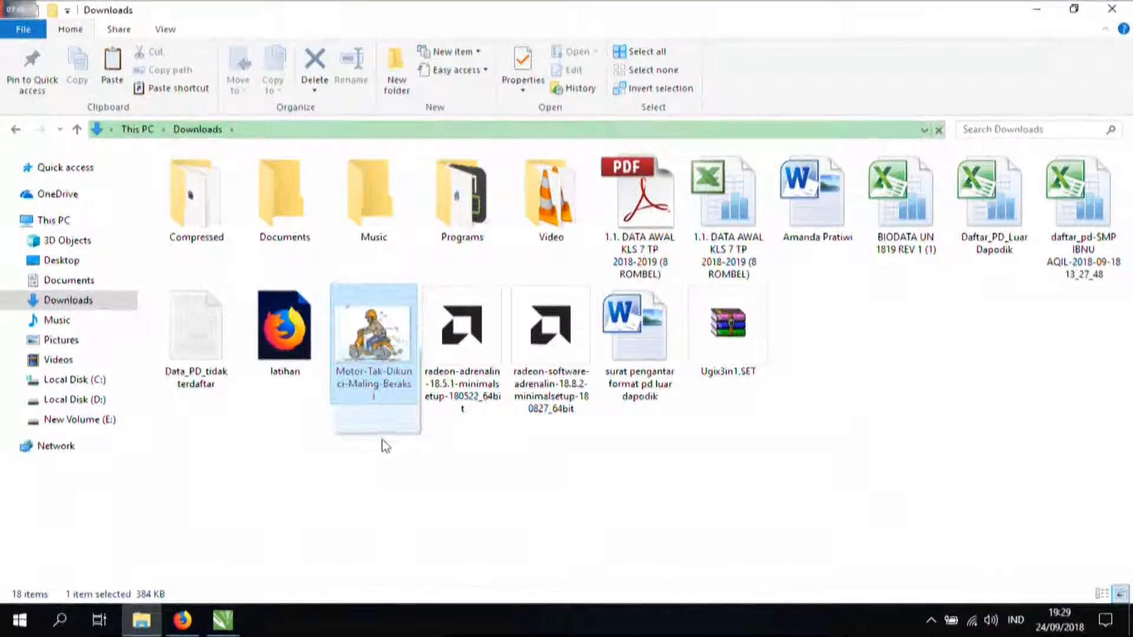
Step: Bring the Motor-Tak-Dikunci-Maling-Beraksi picture from the Downloads folder into the CorelDRAW drawing
{"action": "left_click_drag", "start_coordinate": [384, 448], "coordinate": [385, 456]}
{"action": "key", "text": "alt+Tab"}
{"action": "key", "text": "alt+Tab"}
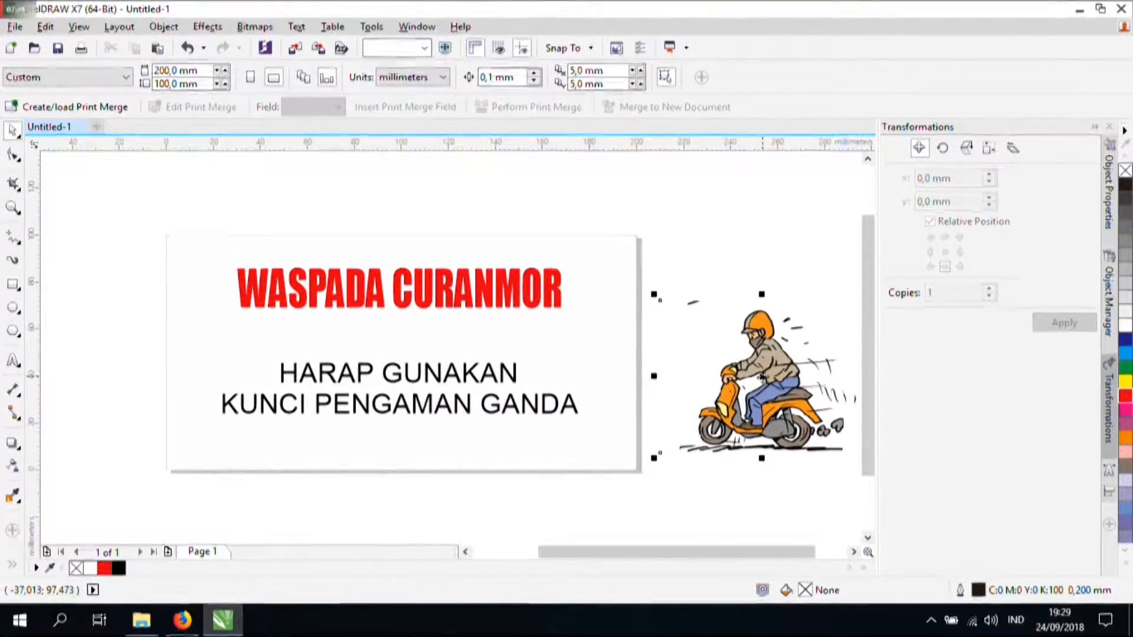
Step: Move the motorcycle rider picture onto the page's lower-right area and enlarge it to about 136 × 102 mm
{"action": "left_click_drag", "start_coordinate": [762, 375], "coordinate": [528, 395]}
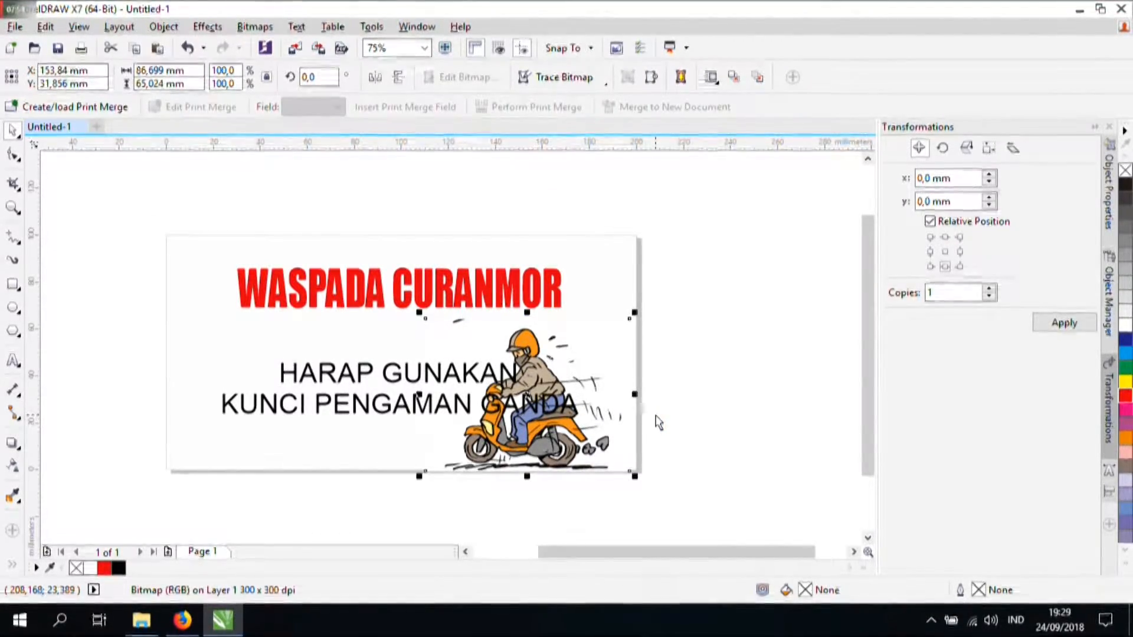
{"action": "left_click_drag", "start_coordinate": [584, 394], "coordinate": [590, 386]}
{"action": "left_click_drag", "start_coordinate": [432, 307], "coordinate": [307, 218]}
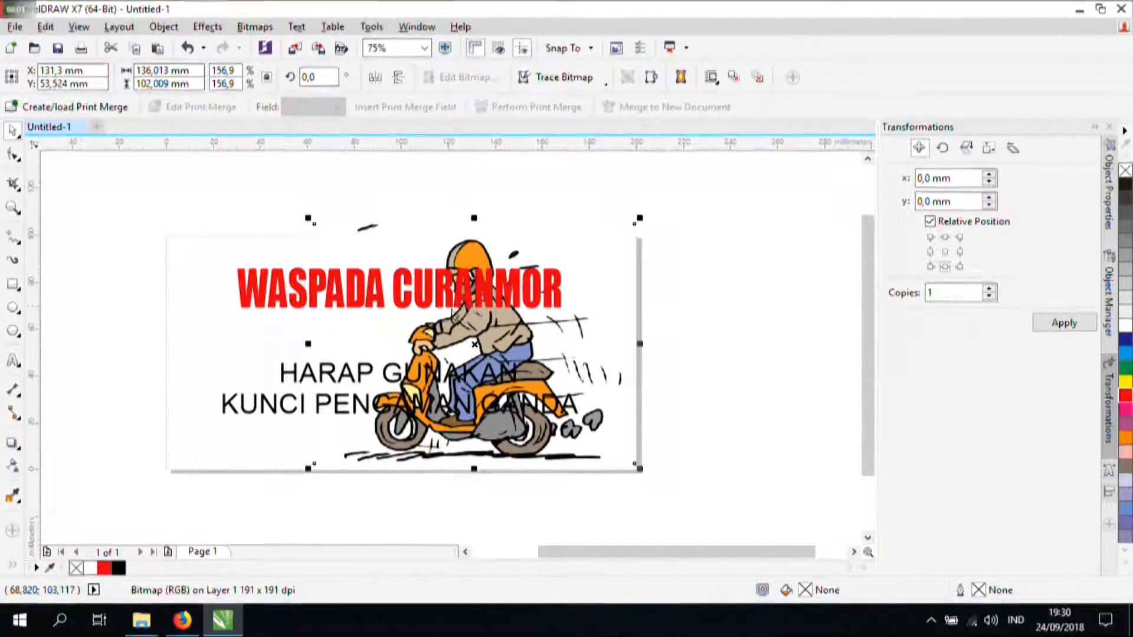
Step: Move the WASPADA CURANMOR heading into the page's upper-left corner
{"action": "left_click", "coordinate": [302, 289]}
{"action": "left_click_drag", "start_coordinate": [302, 289], "coordinate": [264, 268]}
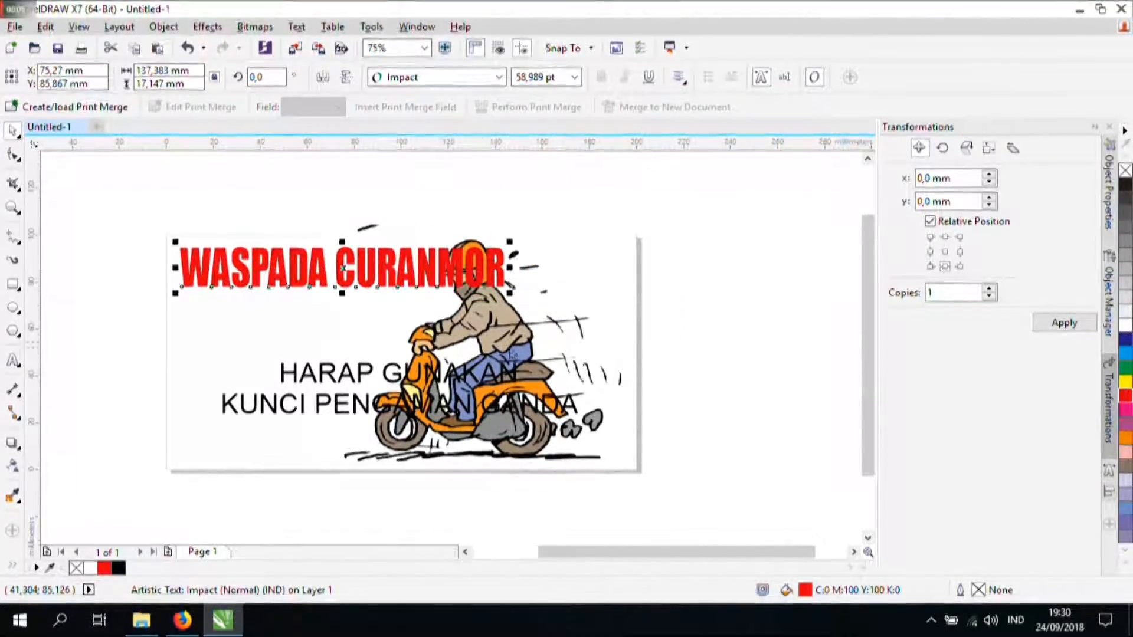
Step: Shrink the rider picture to about 107 × 80 mm and shift it slightly past the page's right edge
{"action": "left_click", "coordinate": [329, 231]}
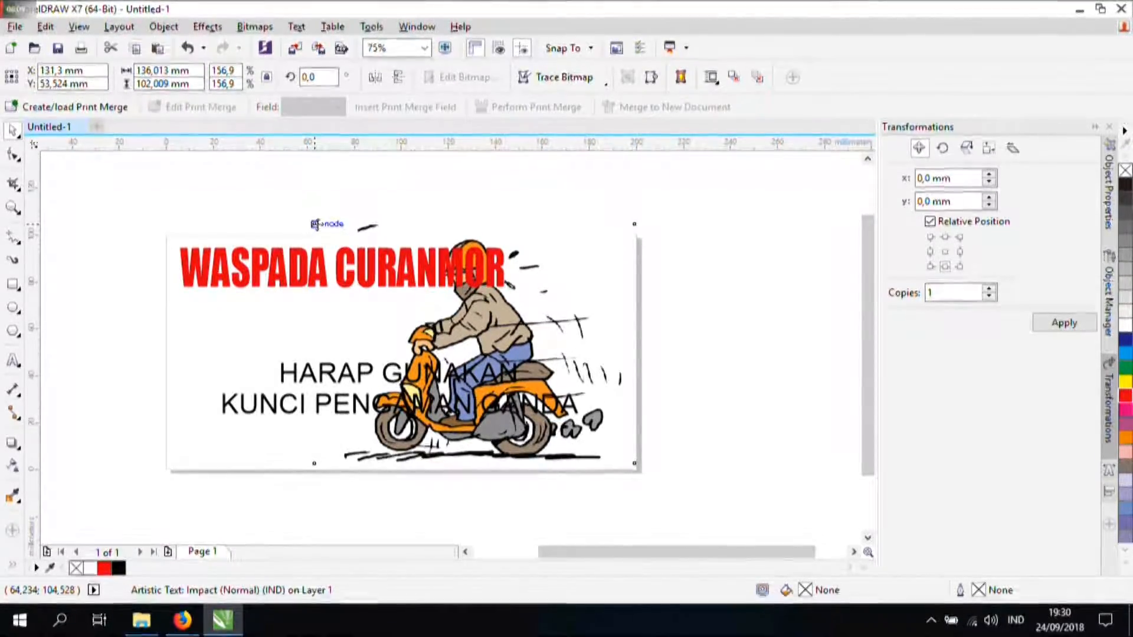
{"action": "left_click_drag", "start_coordinate": [313, 222], "coordinate": [382, 274]}
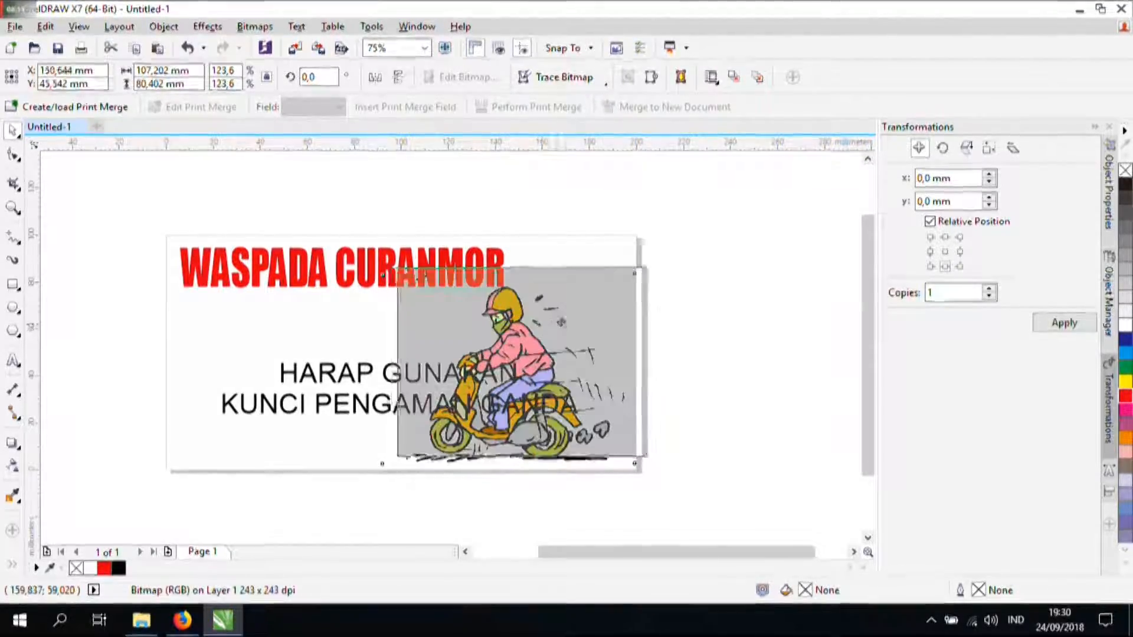
{"action": "left_click_drag", "start_coordinate": [585, 344], "coordinate": [620, 345]}
Step: PowerClip the rider picture inside the page-sized background rectangle
{"action": "right_click", "coordinate": [620, 347]}
{"action": "left_click", "coordinate": [694, 167]}
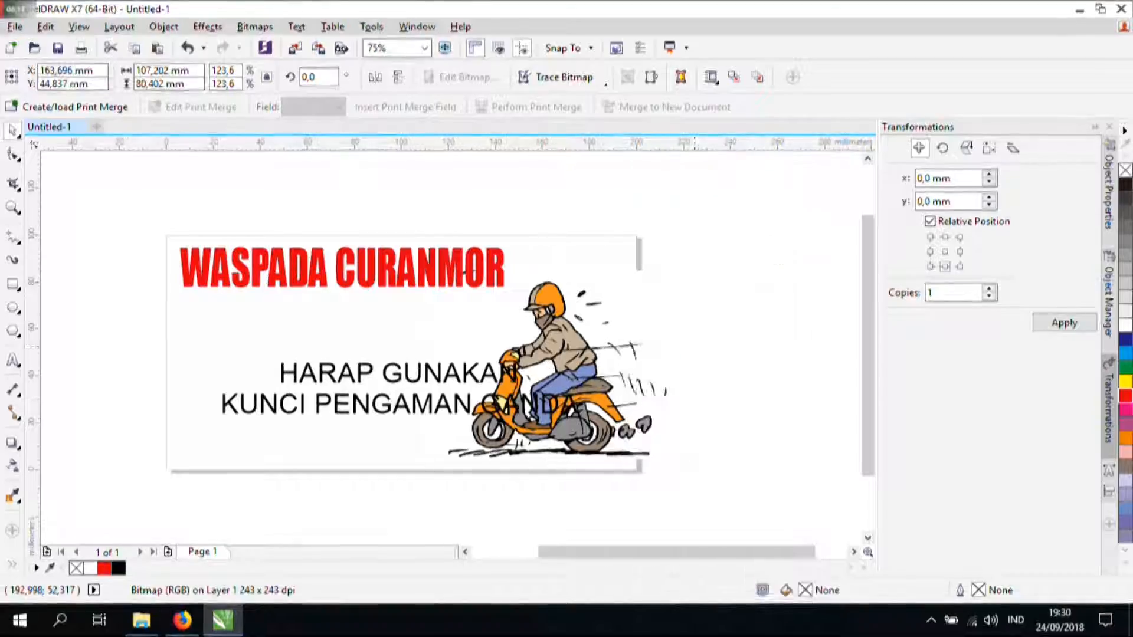
{"action": "left_click", "coordinate": [639, 273]}
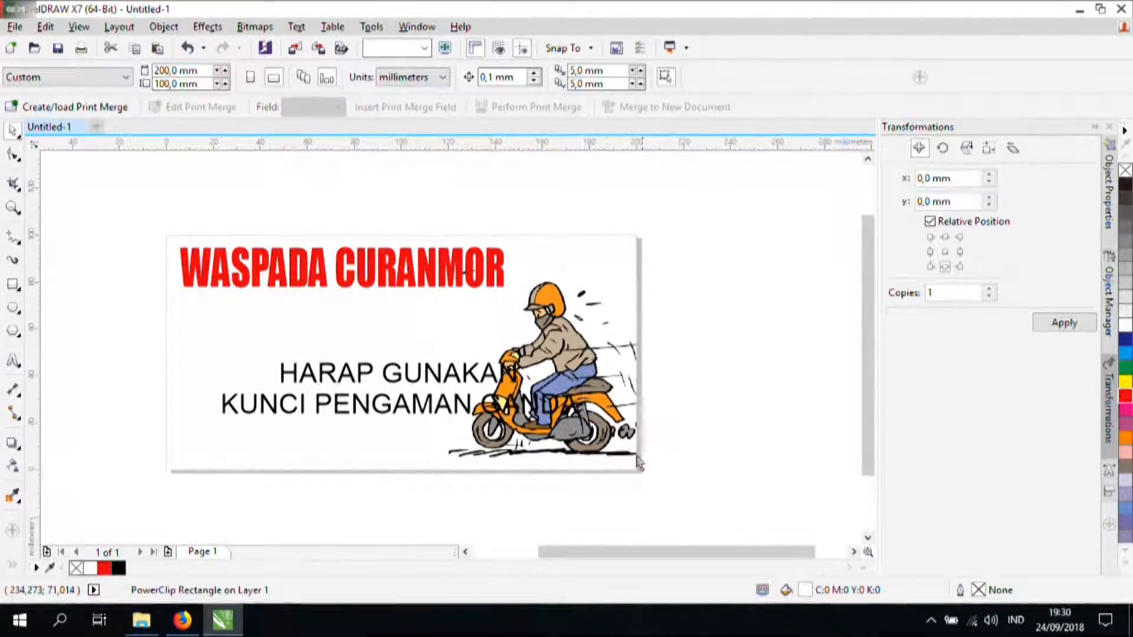
Step: Set the HARAP GUNAKAN text's alignment to left and move it up beneath the WASPADA CURANMOR heading
{"action": "left_click", "coordinate": [507, 378]}
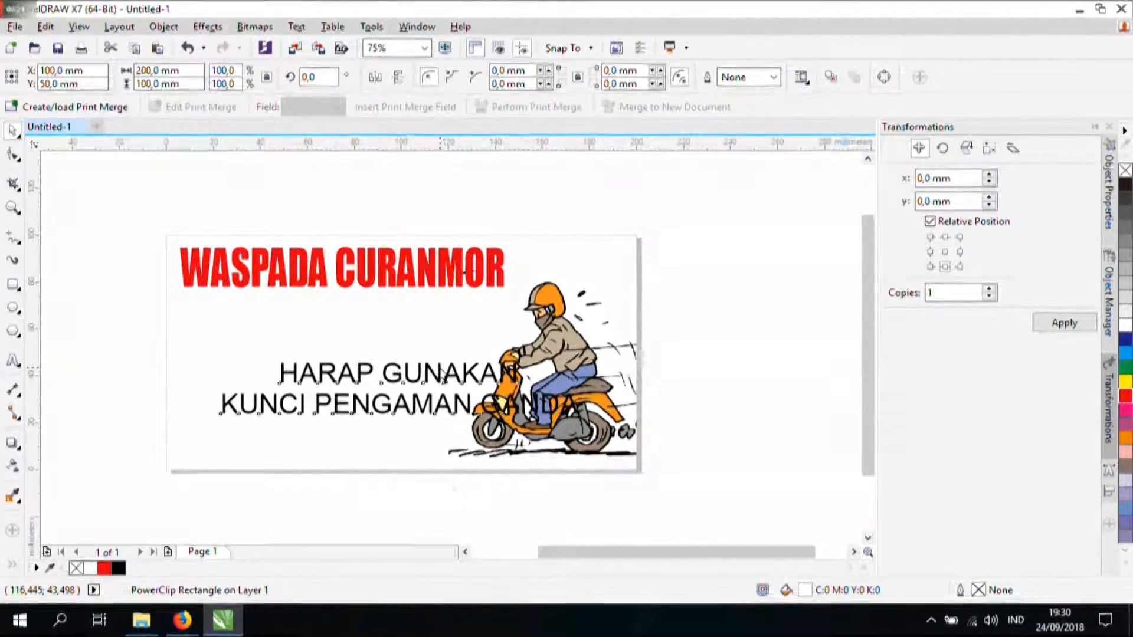
{"action": "left_click", "coordinate": [442, 373]}
{"action": "left_click", "coordinate": [679, 76]}
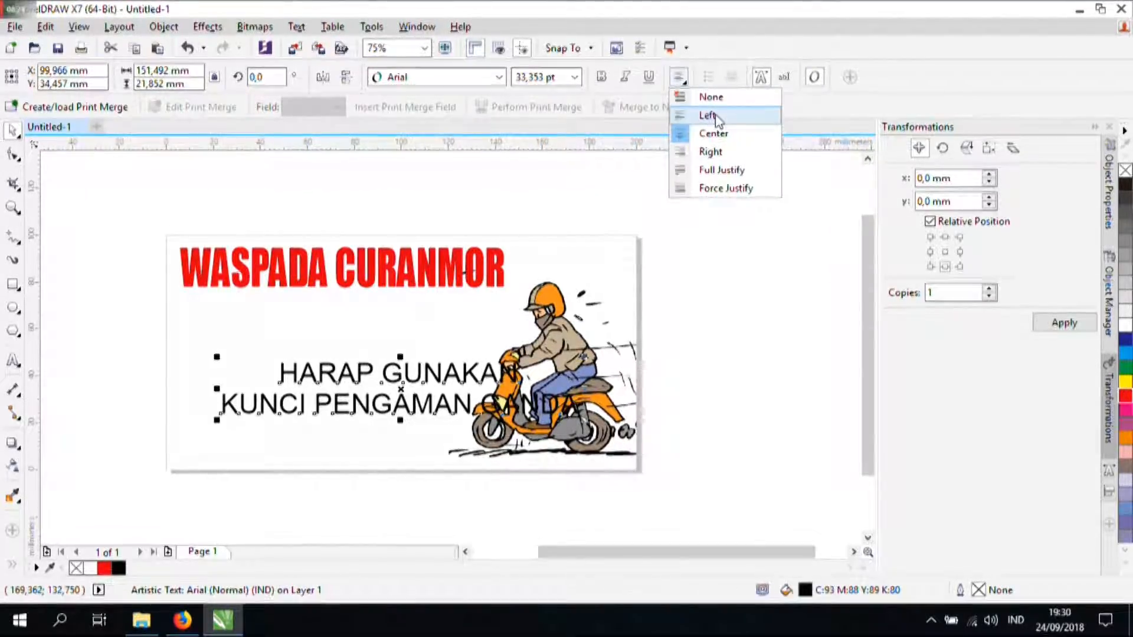
{"action": "left_click", "coordinate": [707, 115]}
{"action": "left_click_drag", "start_coordinate": [425, 361], "coordinate": [397, 338]}
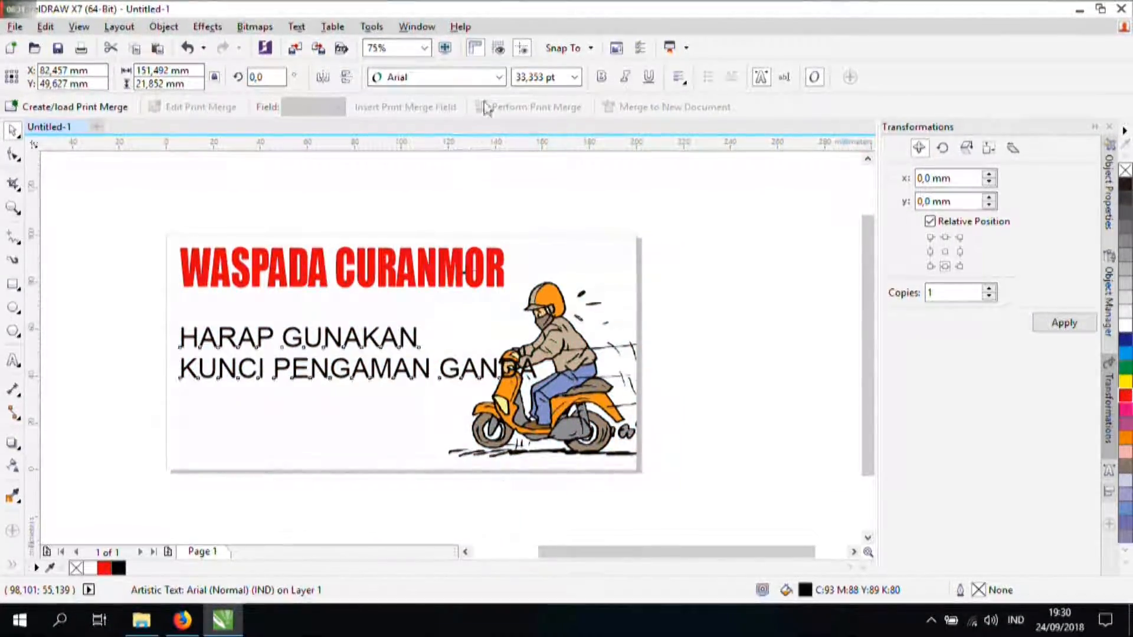
Step: Set the two-line HARAP GUNAKAN text's font to Impact and enlarge it to about 39 pt
{"action": "left_click", "coordinate": [499, 76]}
{"action": "left_click", "coordinate": [436, 116]}
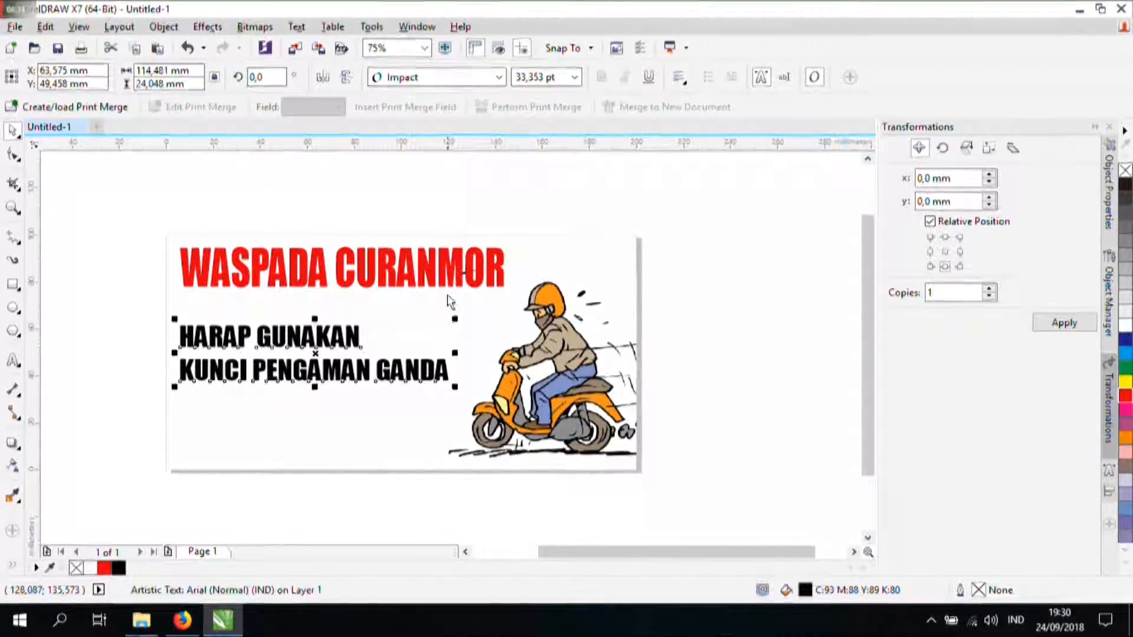
{"action": "left_click_drag", "start_coordinate": [454, 318], "coordinate": [493, 313]}
Step: Align the HARAP GUNAKAN text with the heading's left edge and move it up close beneath the heading
{"action": "left_click", "coordinate": [459, 269], "text": "shift"}
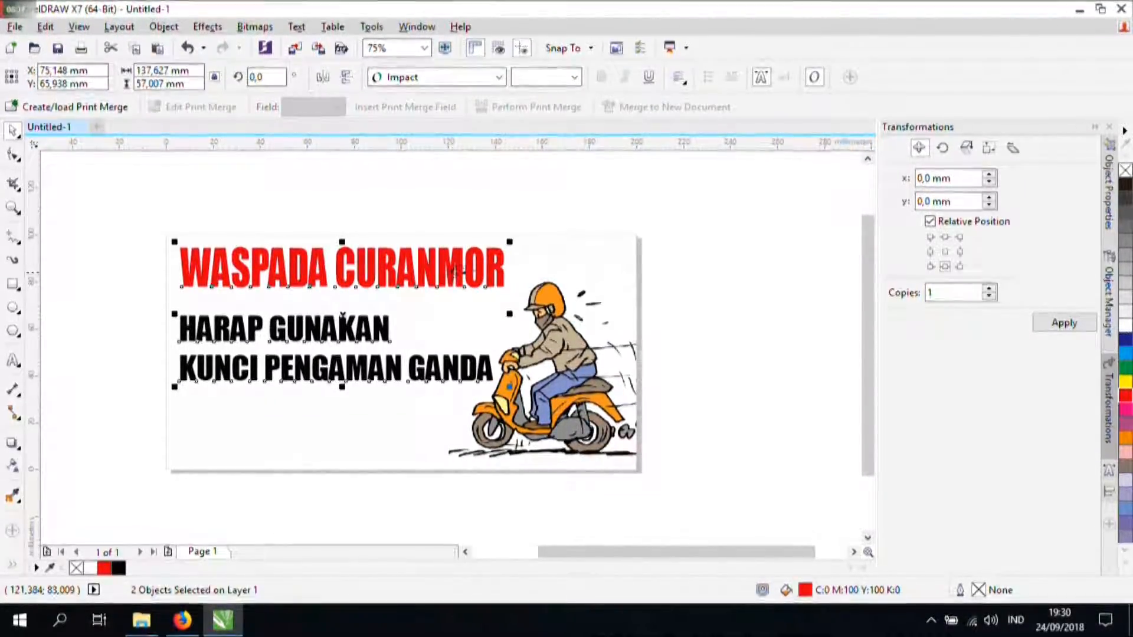
{"action": "left_click", "coordinate": [234, 412]}
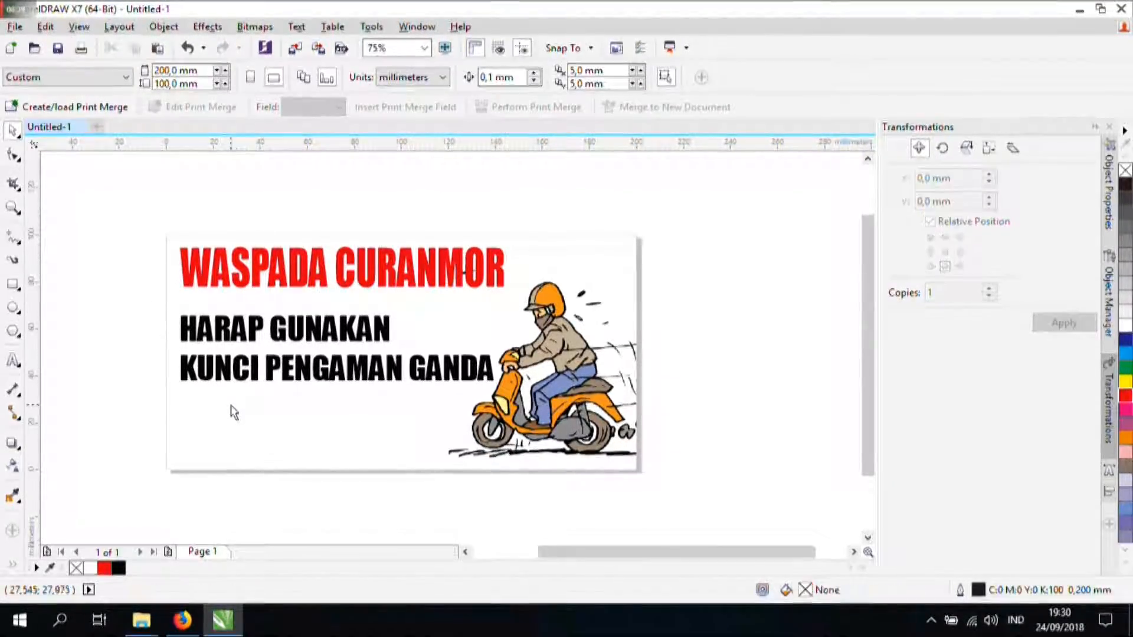
{"action": "left_click_drag", "start_coordinate": [311, 383], "coordinate": [311, 370]}
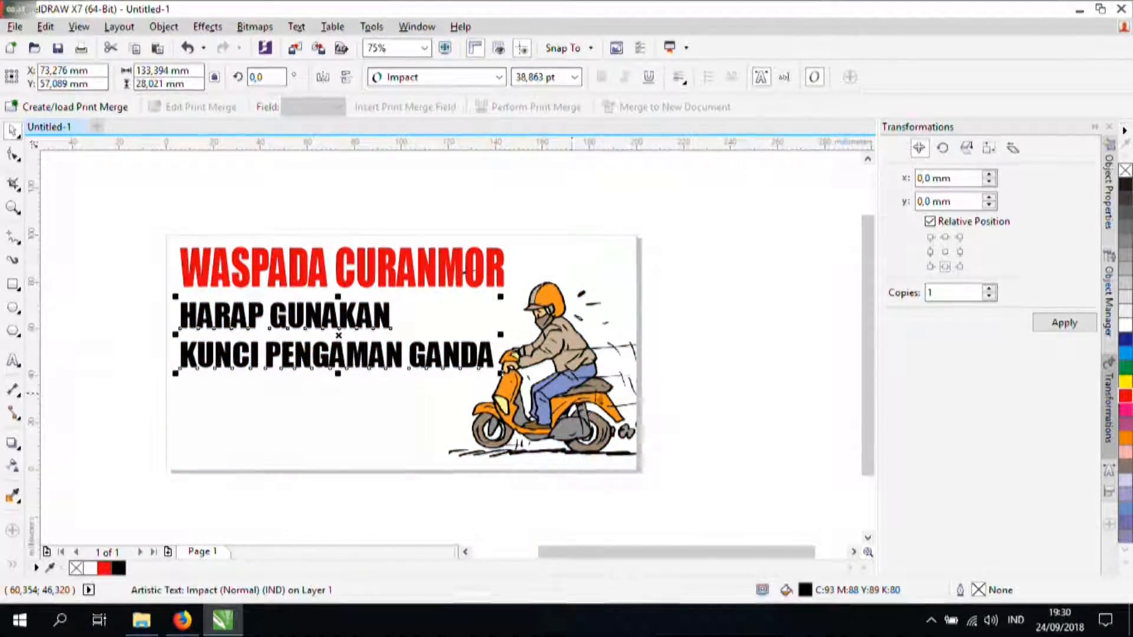
{"action": "left_click", "coordinate": [721, 399]}
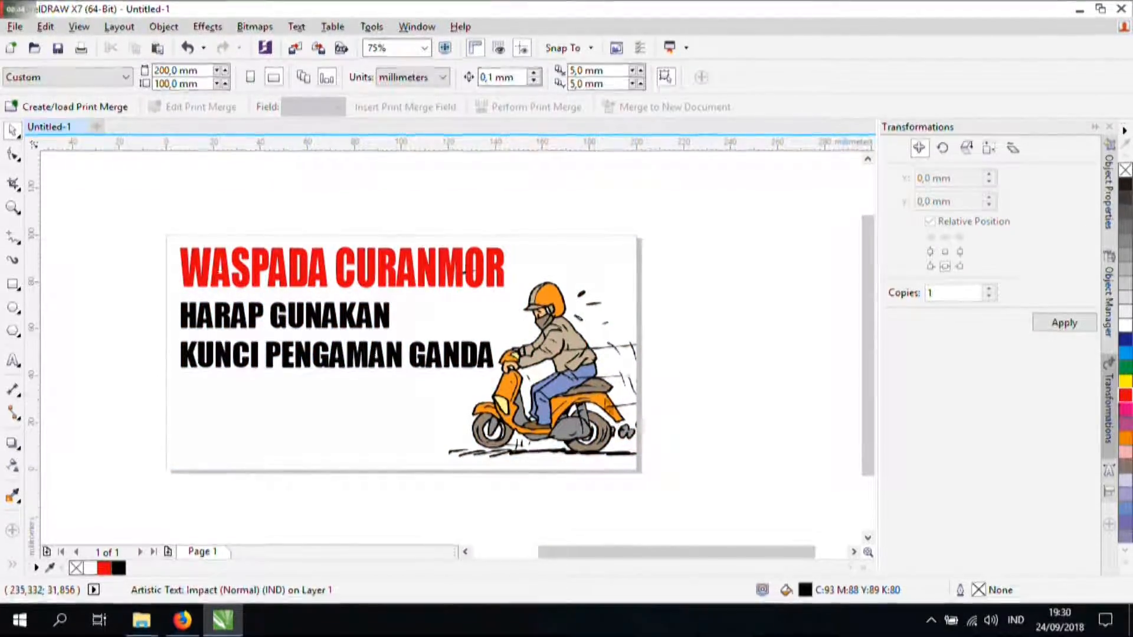
{"action": "left_click", "coordinate": [276, 435]}
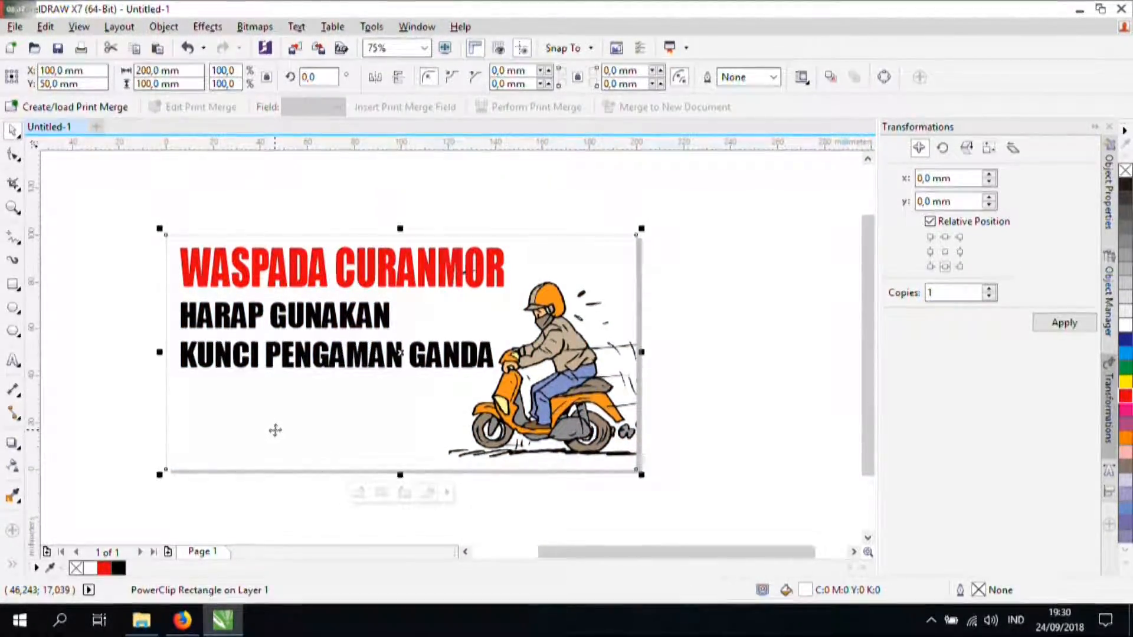
{"action": "left_click", "coordinate": [708, 405]}
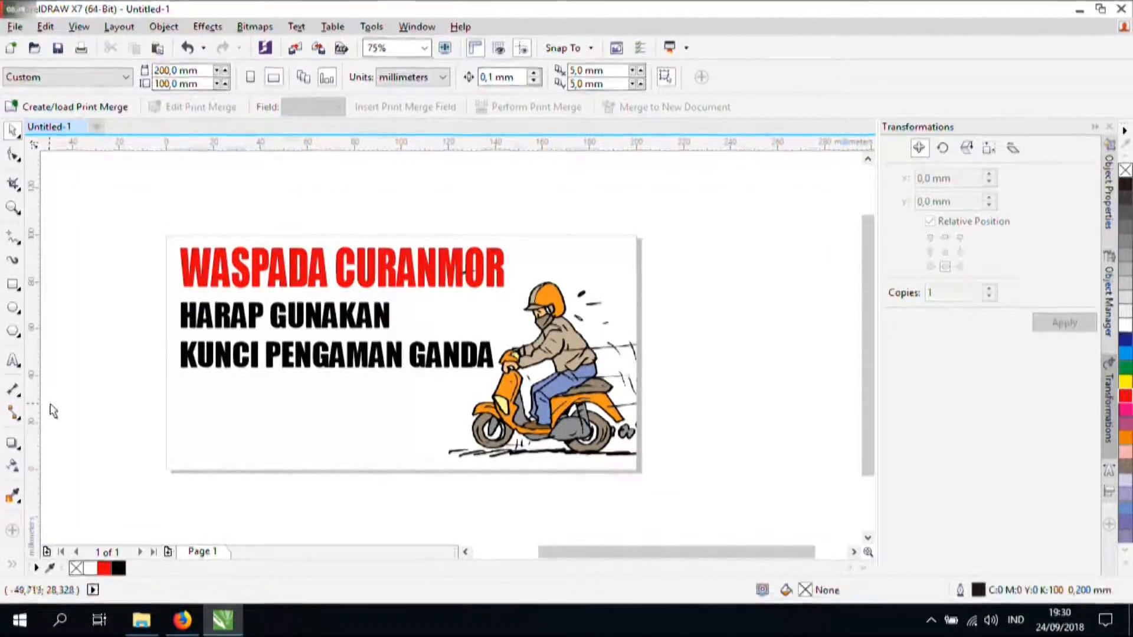
Step: Draw a red rectangle about 202 × 11 mm without an outline along the page's lower edge
{"action": "left_click", "coordinate": [13, 284]}
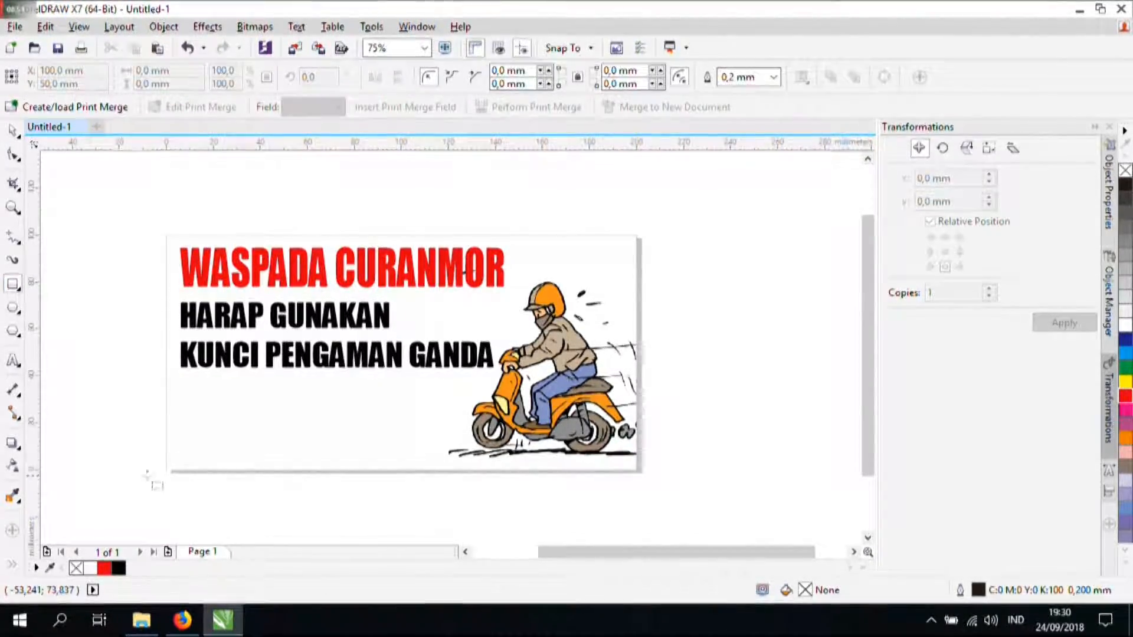
{"action": "left_click_drag", "start_coordinate": [166, 469], "coordinate": [641, 444]}
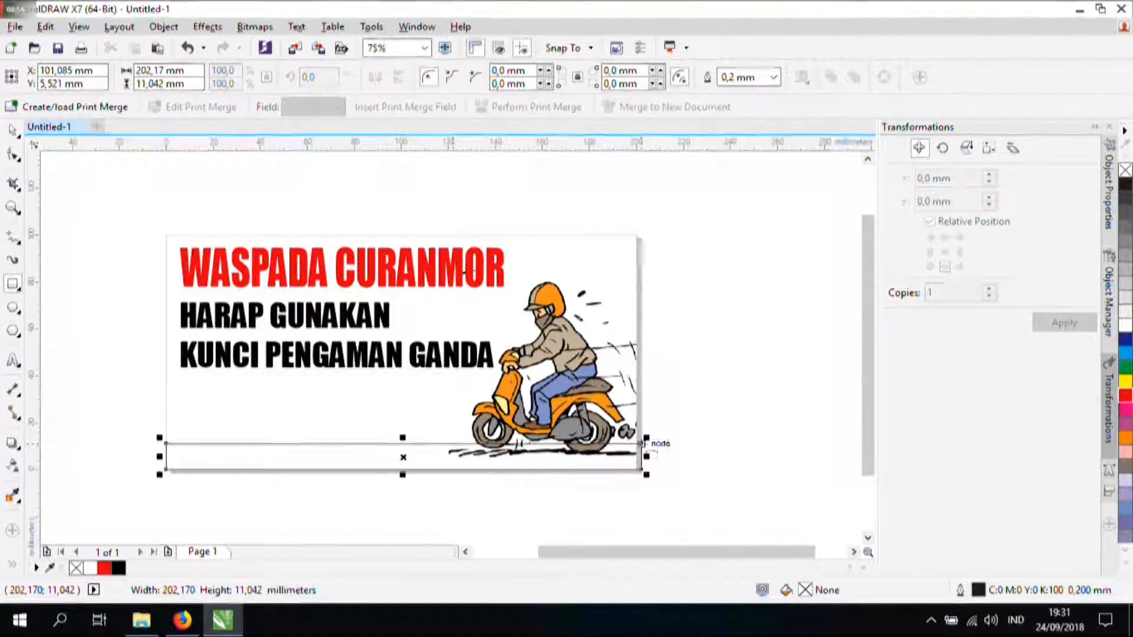
{"action": "left_click", "coordinate": [104, 568]}
{"action": "right_click", "coordinate": [76, 568]}
{"action": "left_click", "coordinate": [190, 535]}
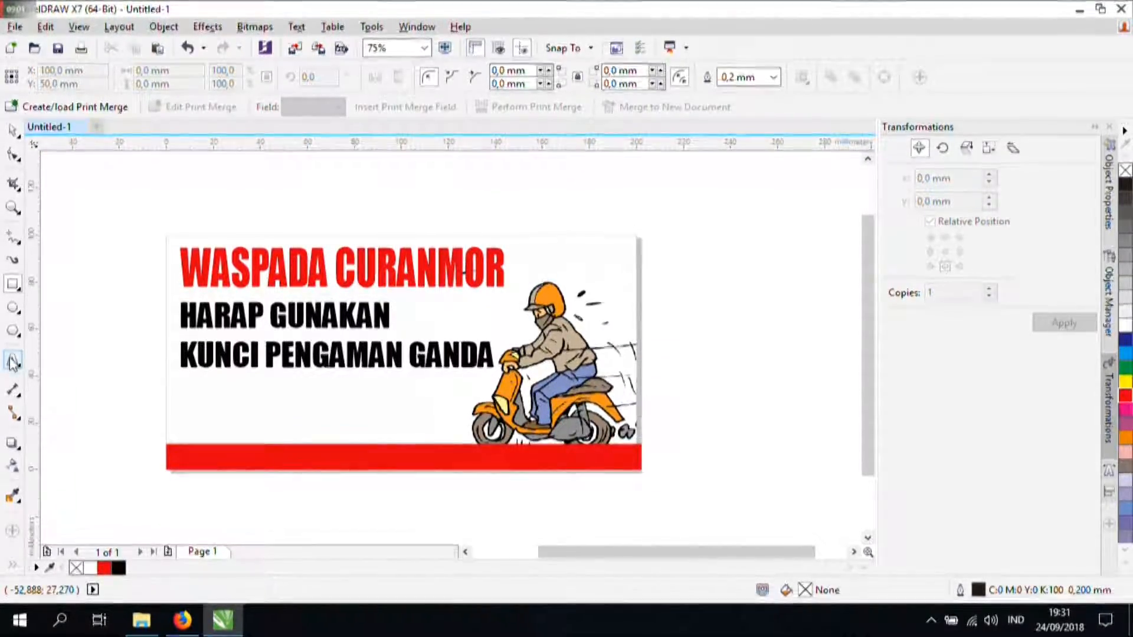
Step: Add the artistic text "MOTOR TAK DIKUNCI MALING BERAKSI" below the red bar
{"action": "left_click", "coordinate": [13, 361]}
{"action": "left_click", "coordinate": [198, 503]}
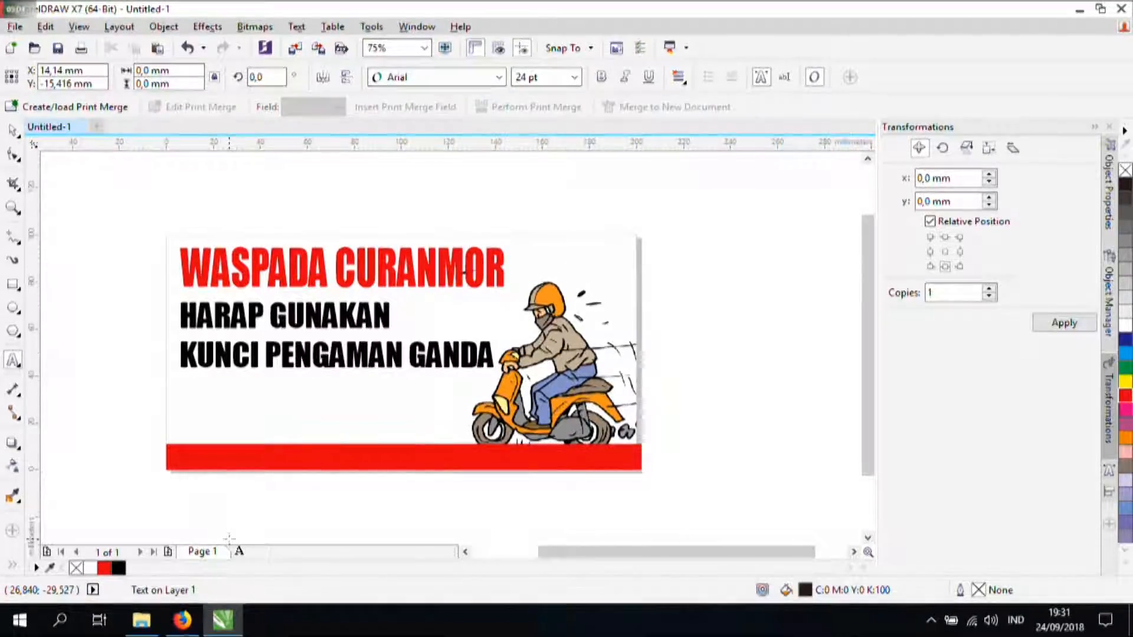
{"action": "type", "text": "MOTOR TAK DIKUNCI MALING B"}
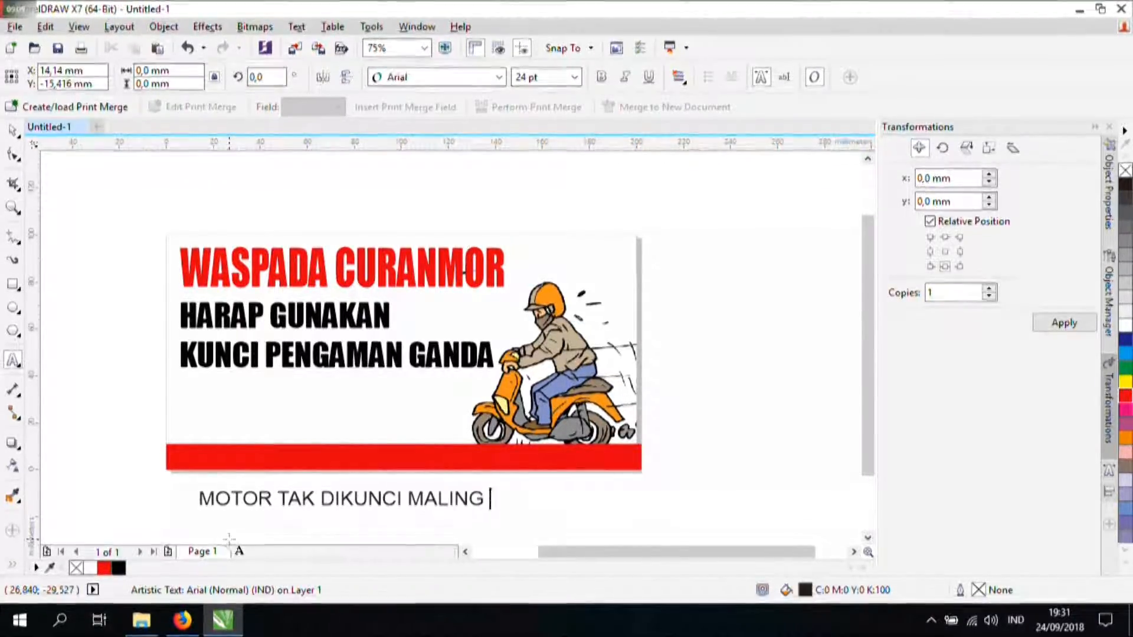
{"action": "type", "text": "ERAKSI"}
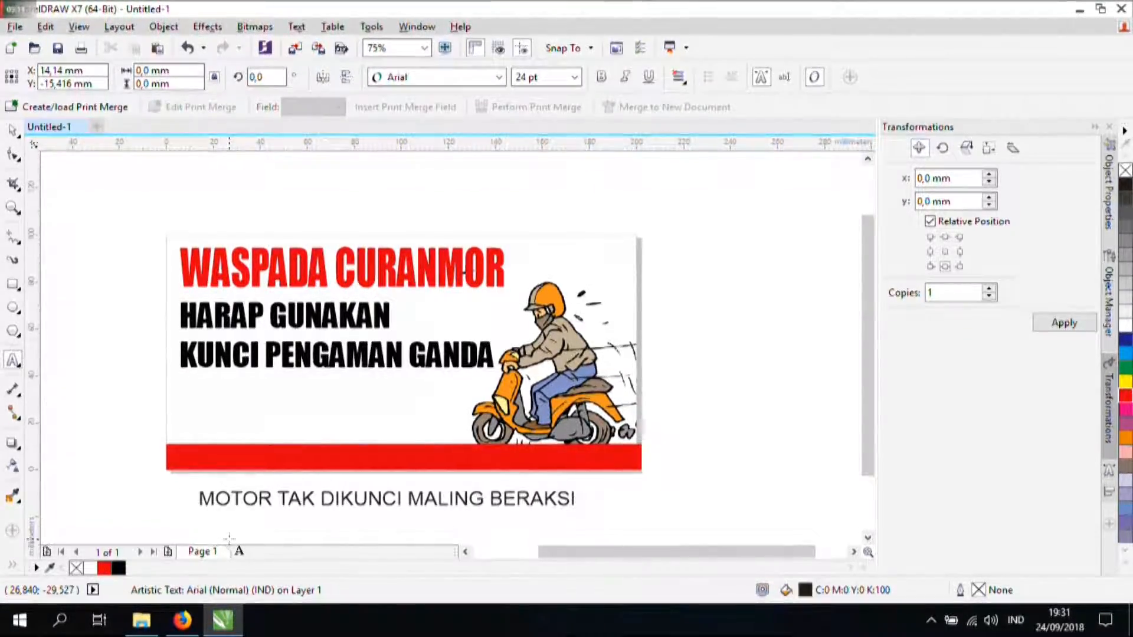
{"action": "key", "text": "Escape"}
{"action": "key", "text": "F10"}
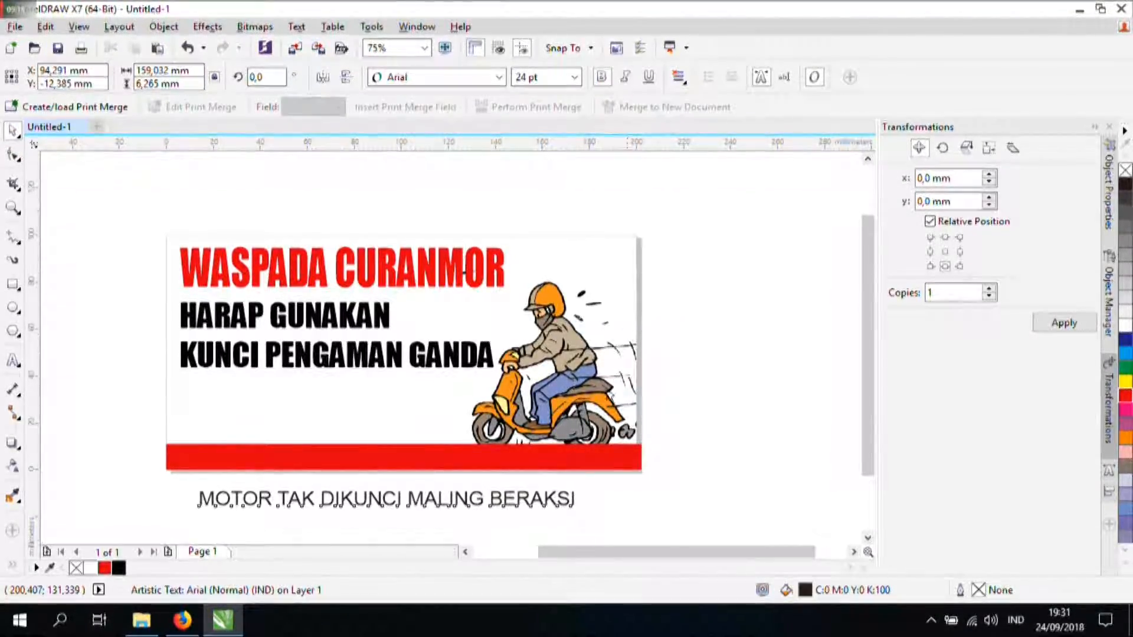
Step: Make the MOTOR TAK DIKUNCI MALING BERAKSI text bold and white and centre it on the red bar
{"action": "key", "text": "ctrl+b"}
{"action": "left_click", "coordinate": [596, 462], "text": "shift"}
{"action": "key", "text": "e"}
{"action": "key", "text": "c"}
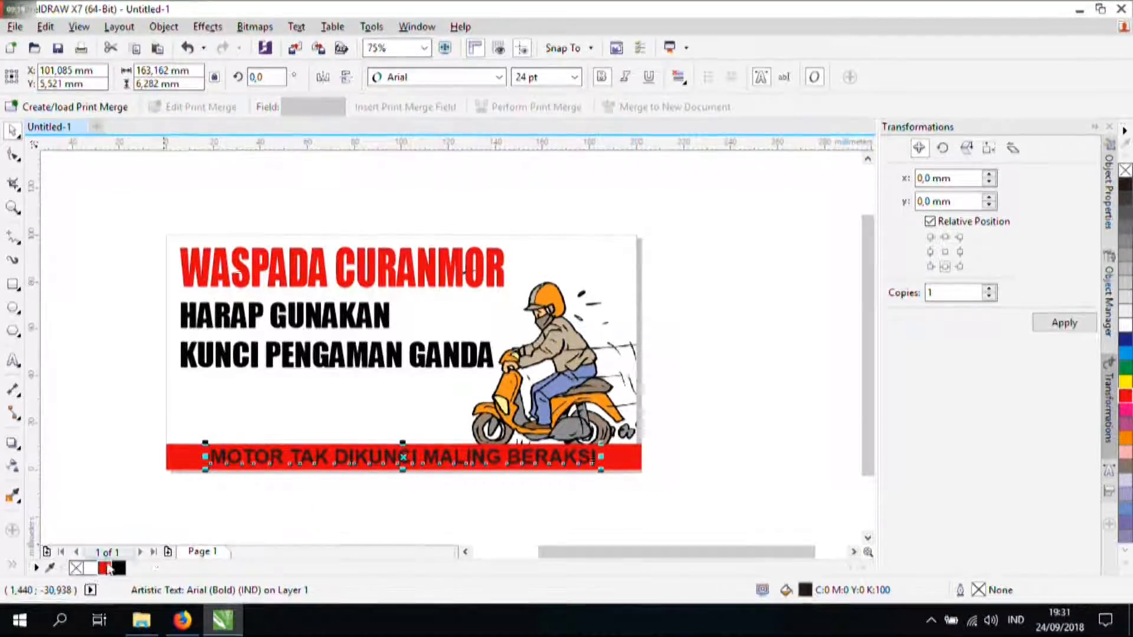
{"action": "left_click", "coordinate": [92, 500]}
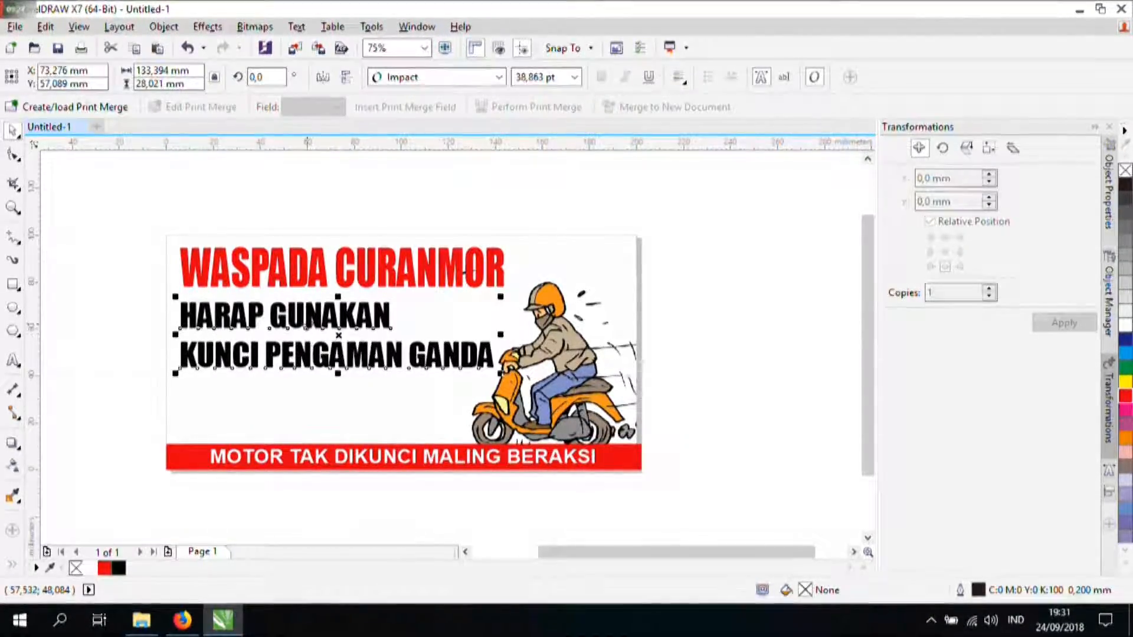
Step: Move the HARAP GUNAKAN KUNCI PENGAMAN GANDA text slightly down to widen the gap below the heading
{"action": "mouse_move", "coordinate": [307, 324]}
{"action": "left_mouse_down"}
{"action": "mouse_move", "coordinate": [308, 383]}
{"action": "mouse_move", "coordinate": [307, 335]}
{"action": "left_mouse_up"}
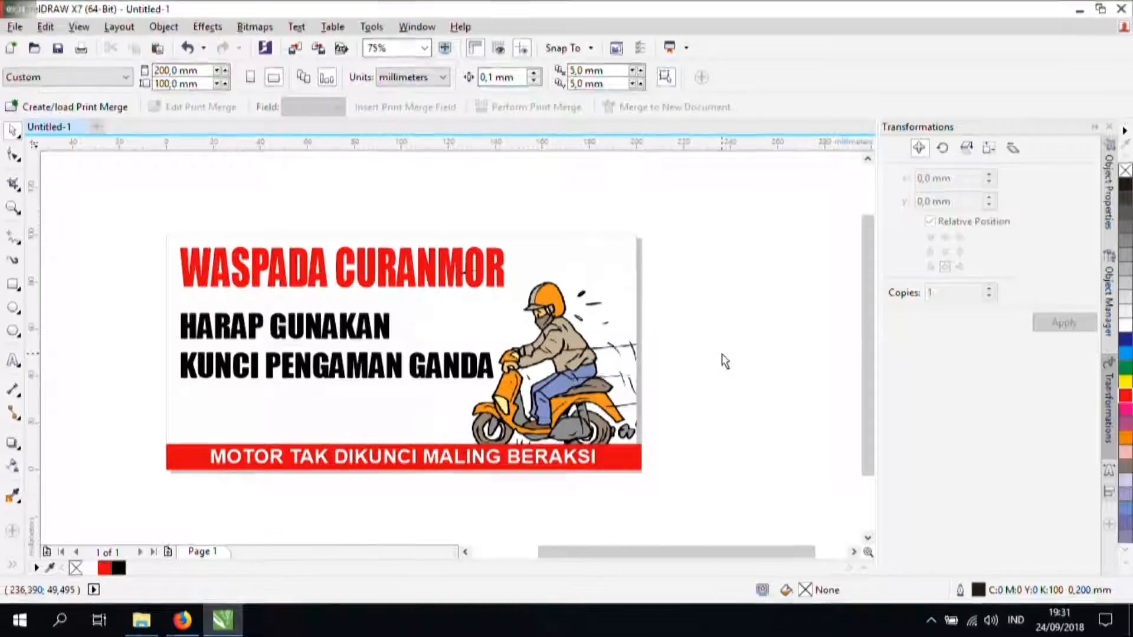
Step: Give the red WASPADA CURANMOR heading a white hairline outline
{"action": "scroll", "coordinate": [501, 264], "scroll_direction": "up", "scroll_amount": 2}
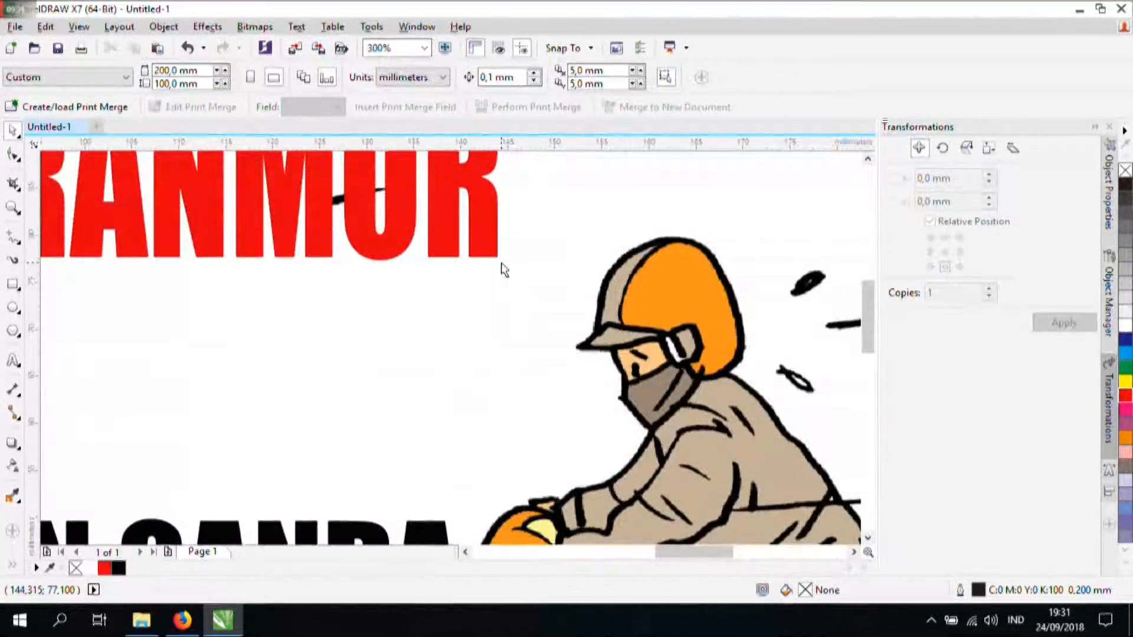
{"action": "scroll", "coordinate": [505, 260], "scroll_direction": "down", "scroll_amount": 2}
{"action": "left_click", "coordinate": [493, 252]}
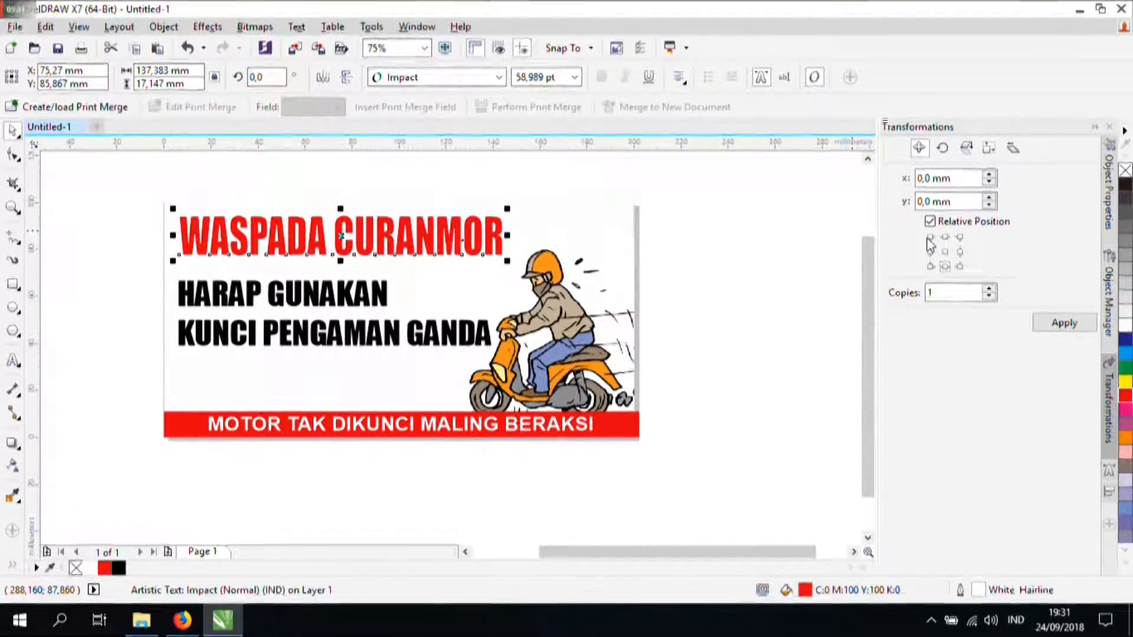
Step: Give the WASPADA CURANMOR heading's white outline a 0.5 mm width with rounded corners, placed behind the fill
{"action": "key", "text": "F12"}
{"action": "left_click", "coordinate": [459, 202]}
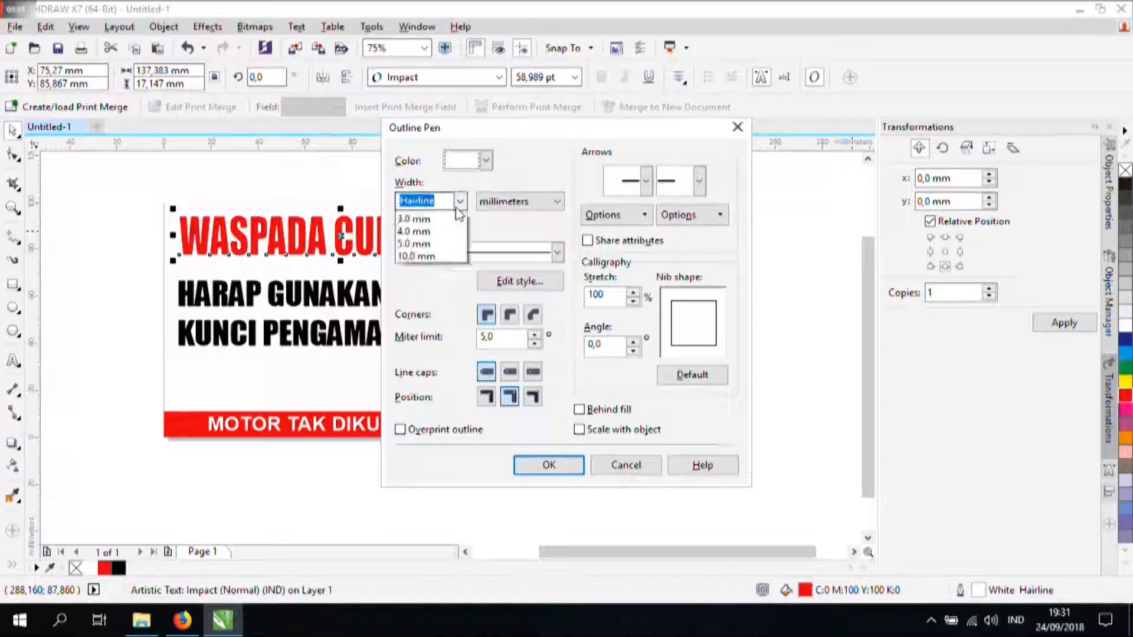
{"action": "left_click", "coordinate": [440, 279]}
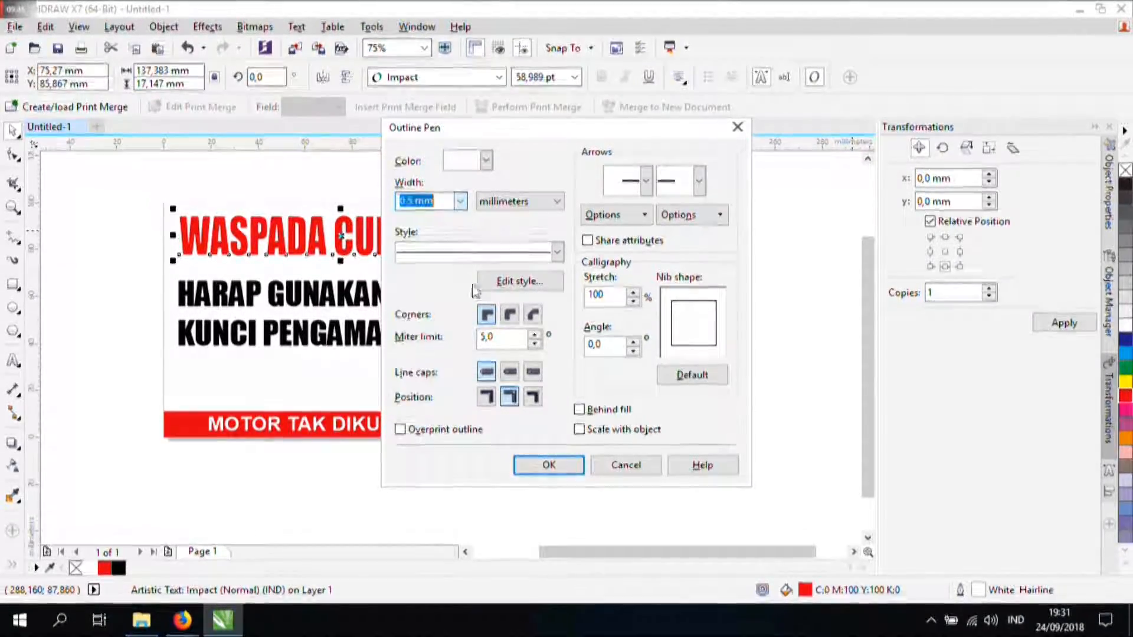
{"action": "left_click", "coordinate": [510, 316]}
{"action": "left_click", "coordinate": [578, 409]}
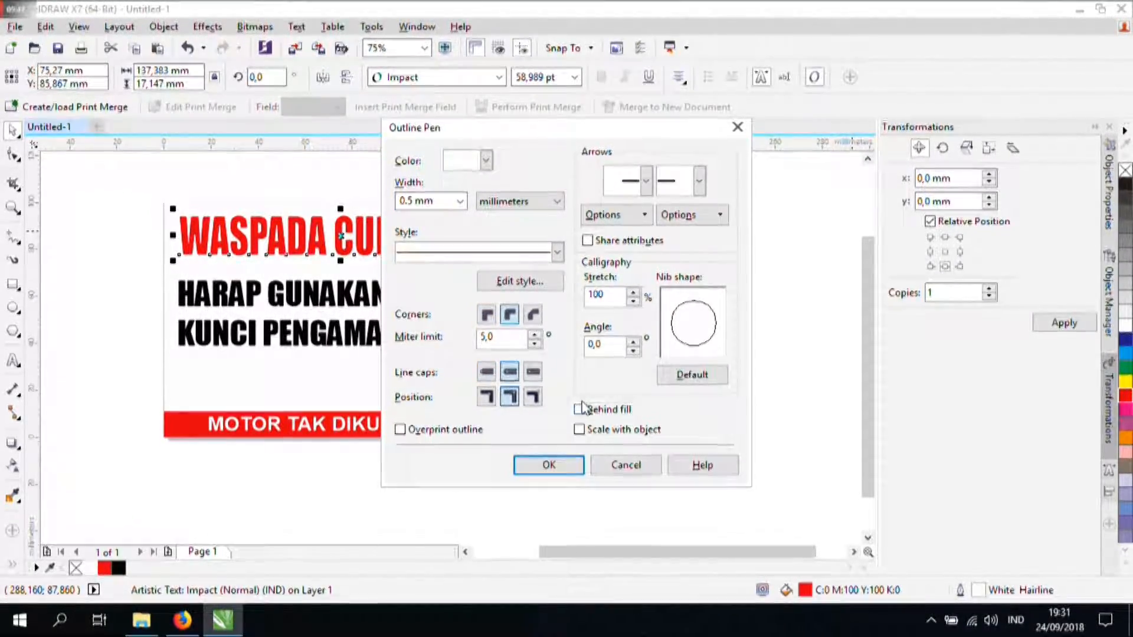
{"action": "left_click", "coordinate": [570, 466]}
{"action": "left_click", "coordinate": [696, 326]}
{"action": "scroll", "coordinate": [474, 233], "scroll_direction": "up", "scroll_amount": 4}
{"action": "scroll", "coordinate": [475, 233], "scroll_direction": "down", "scroll_amount": 4}
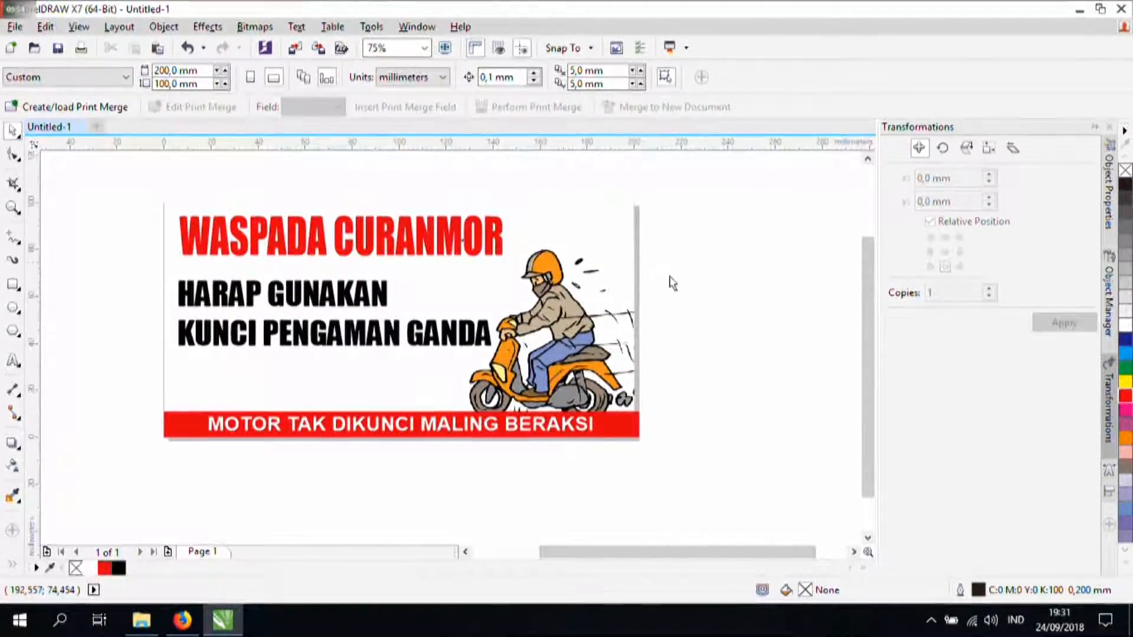
{"action": "key", "text": "ctrl+e"}
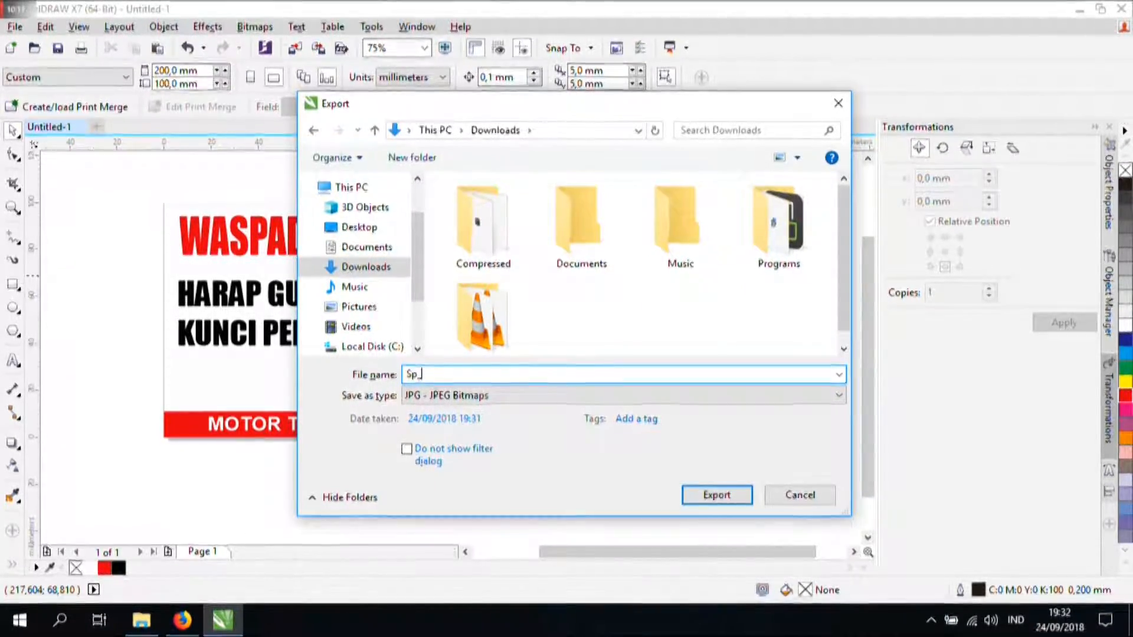
{"action": "type", "text": "_200 x 100_High340"}
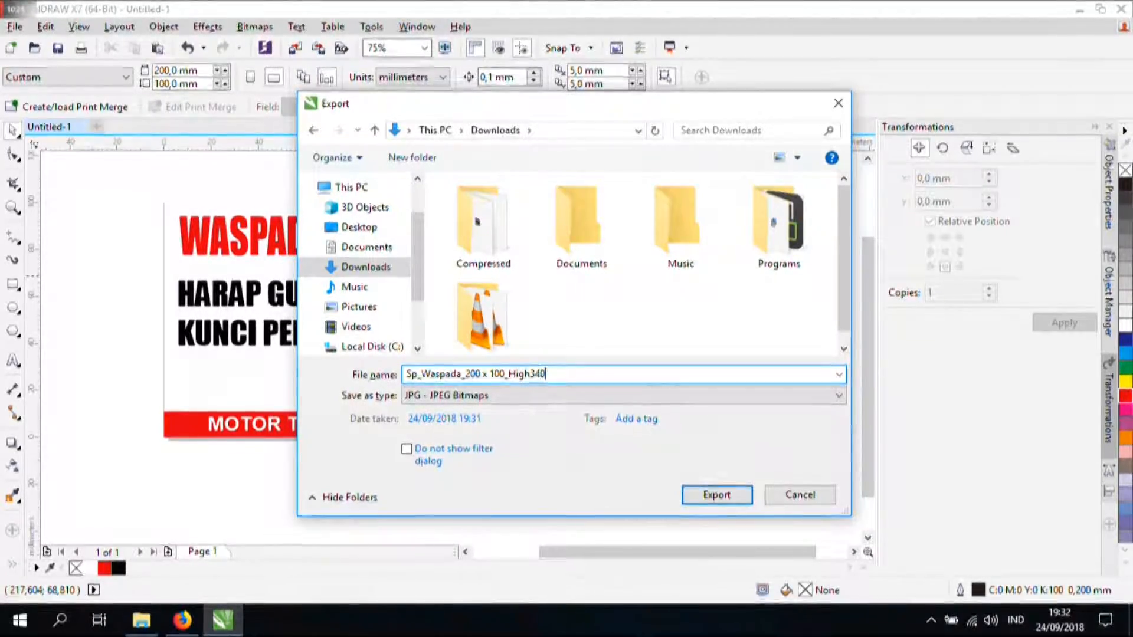
{"action": "type", "text": "_1pcs_AB2"}
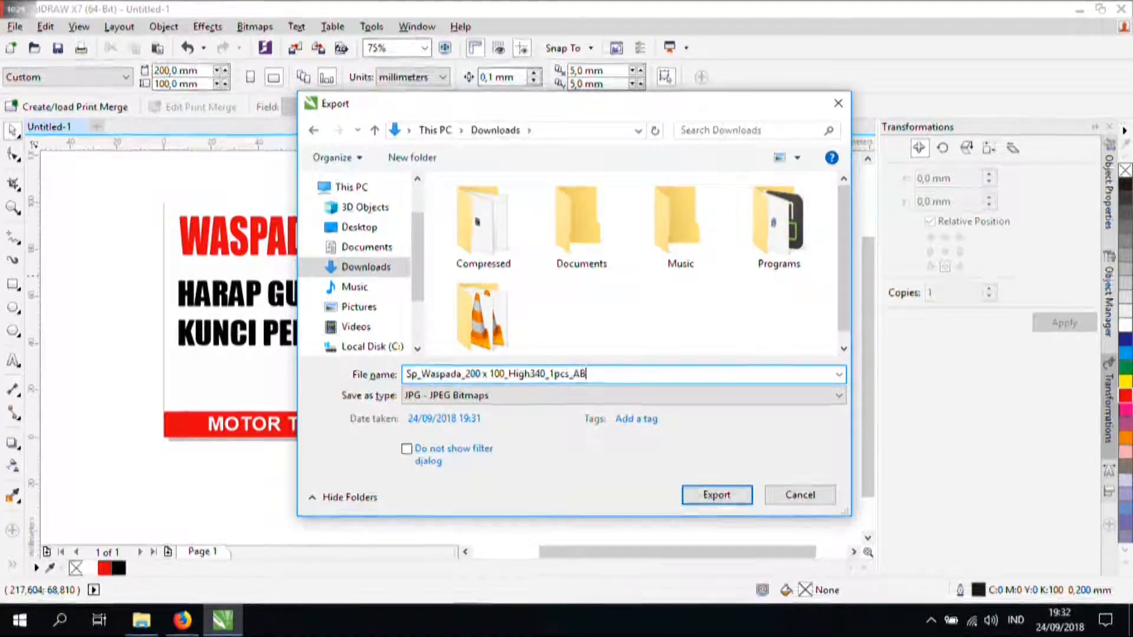
{"action": "left_click", "coordinate": [736, 496]}
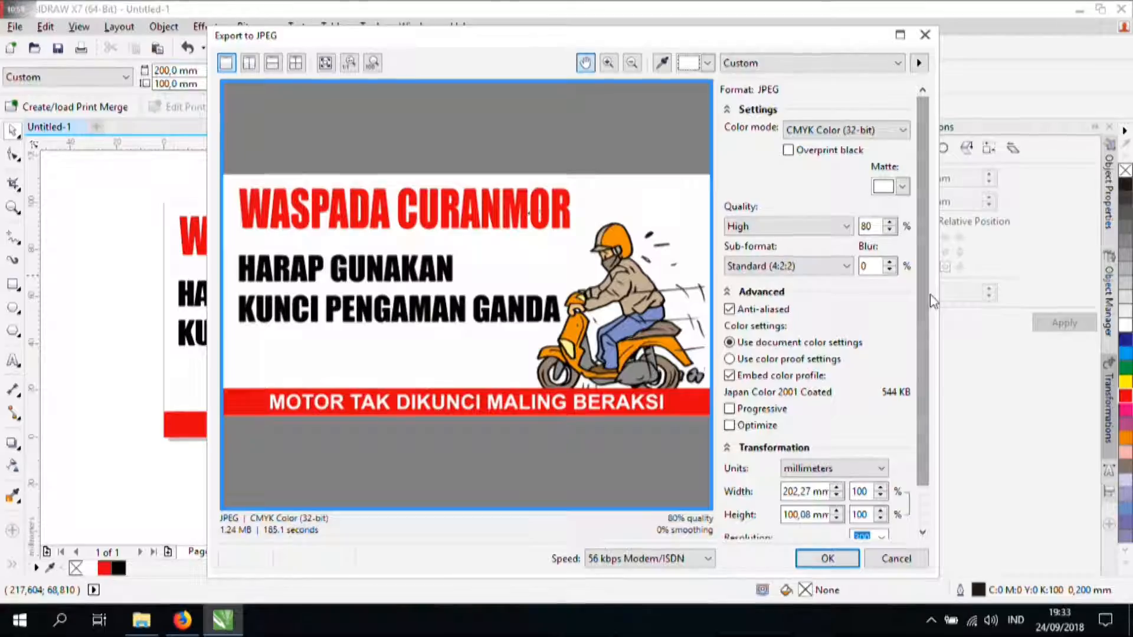
{"action": "left_click", "coordinate": [922, 532]}
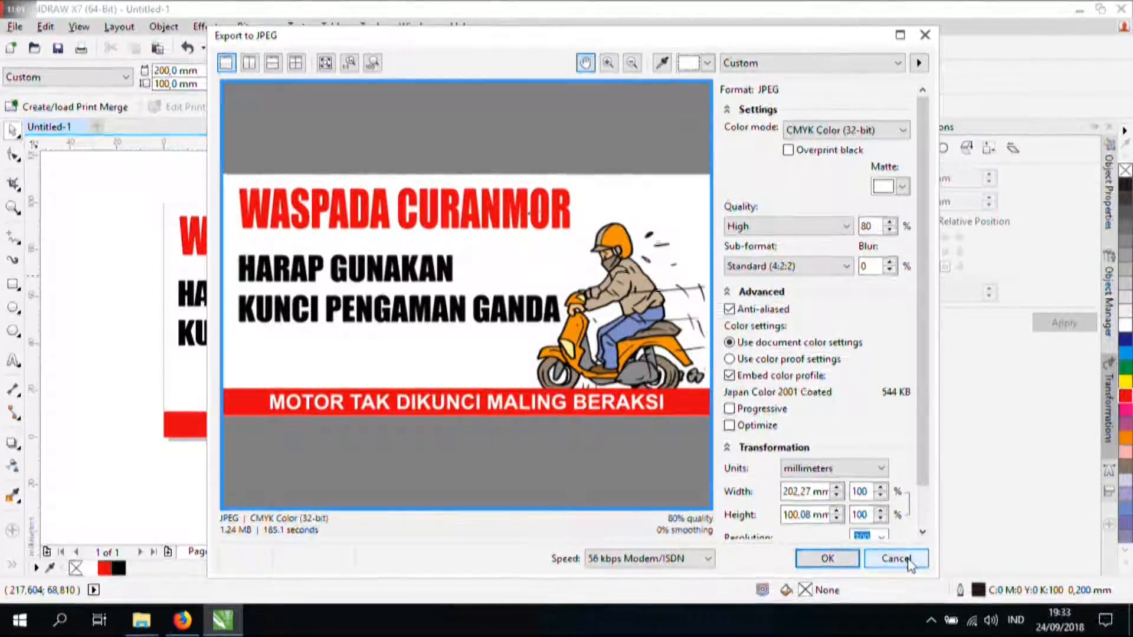
{"action": "left_click", "coordinate": [896, 558]}
{"action": "key", "text": "ctrl+a"}
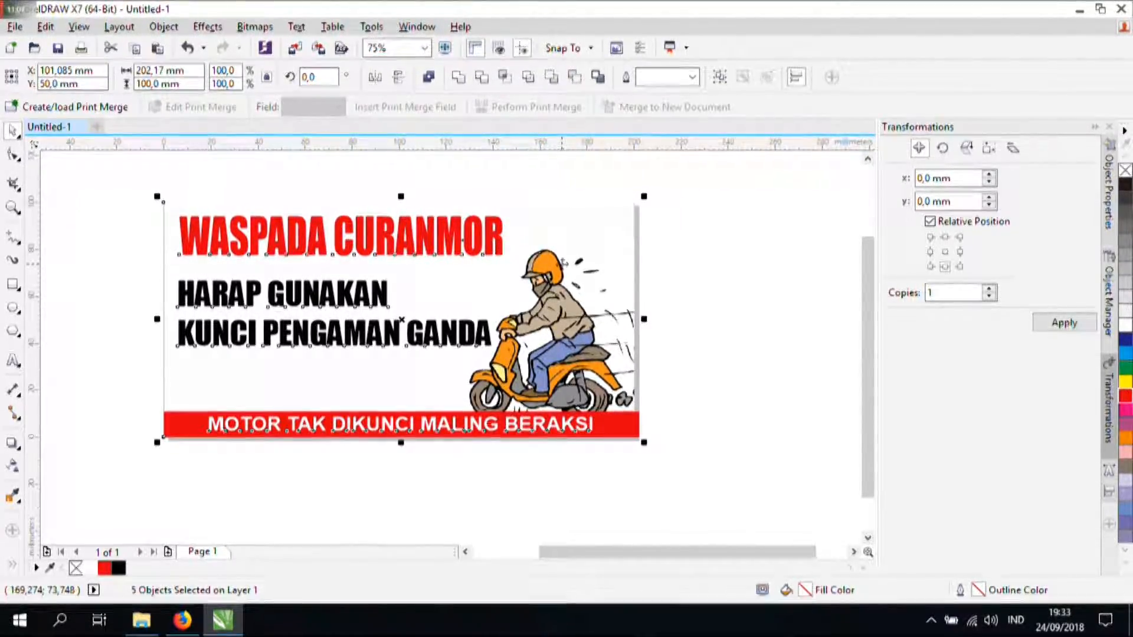
{"action": "left_click_drag", "start_coordinate": [564, 262], "coordinate": [640, 293]}
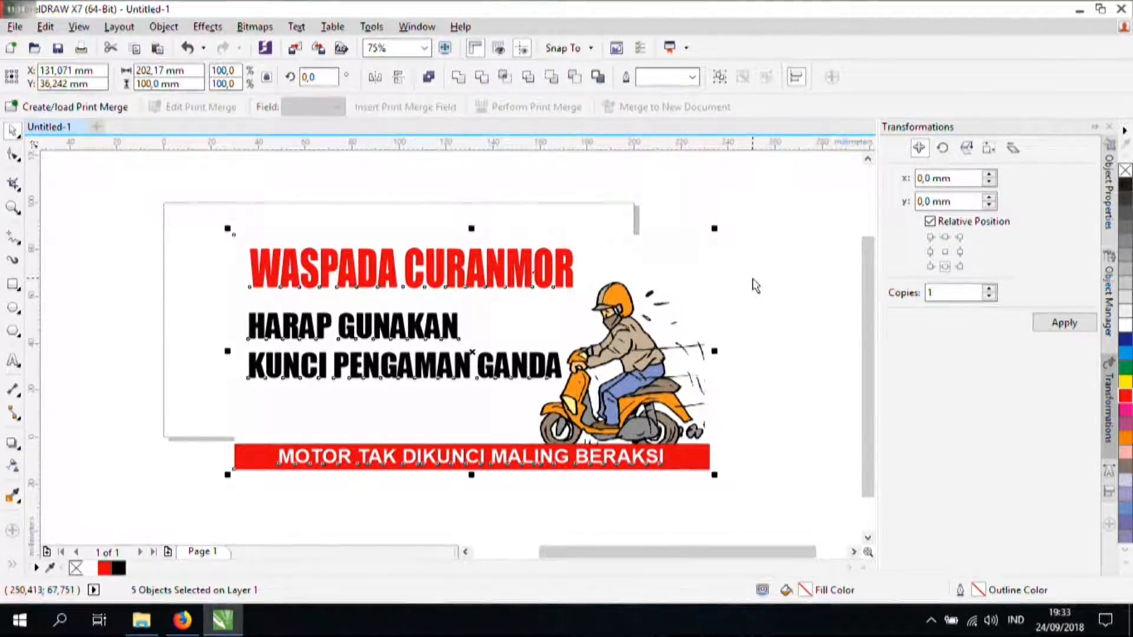
{"action": "key", "text": "ctrl+z"}
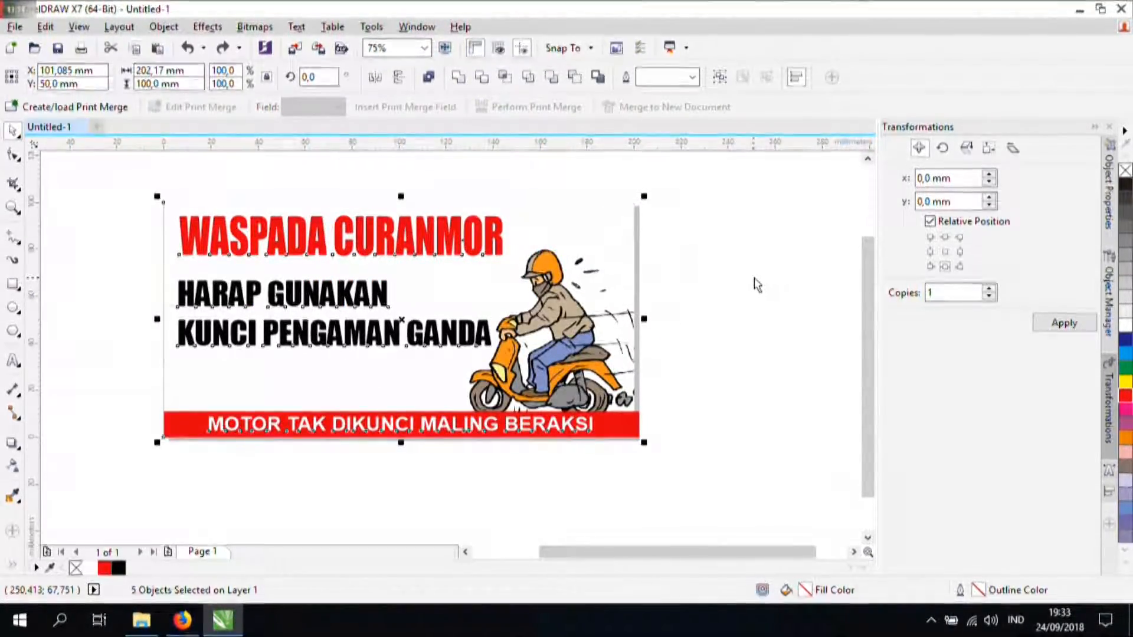
Step: Shorten the red bar to 200 mm wide so its end meets the page edge
{"action": "left_click", "coordinate": [629, 214]}
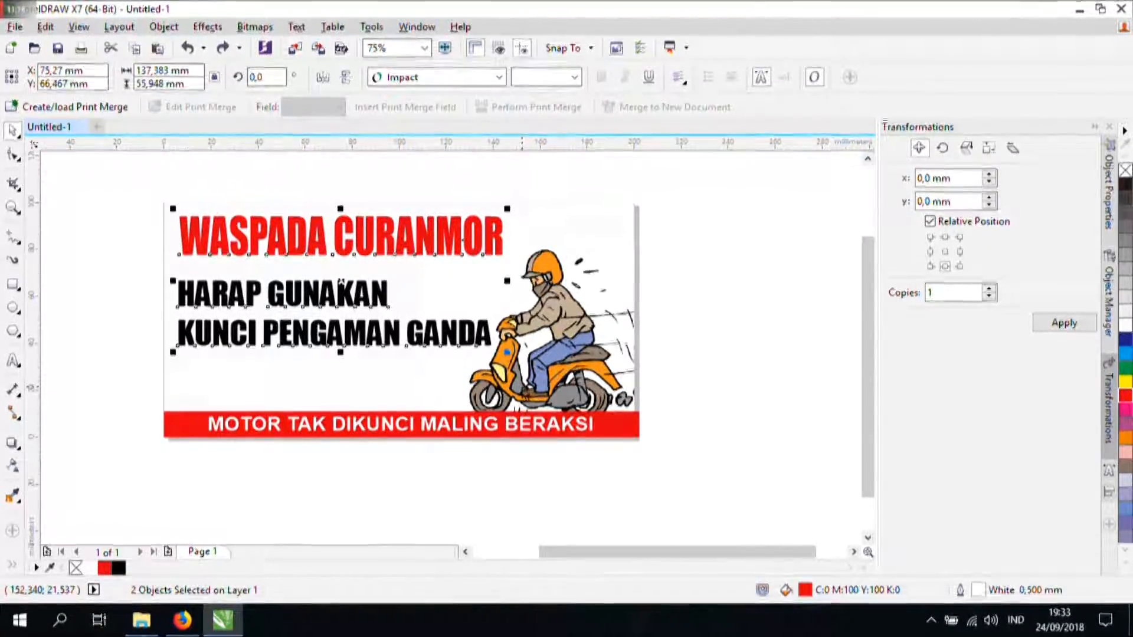
{"action": "left_click_drag", "start_coordinate": [389, 406], "coordinate": [146, 359]}
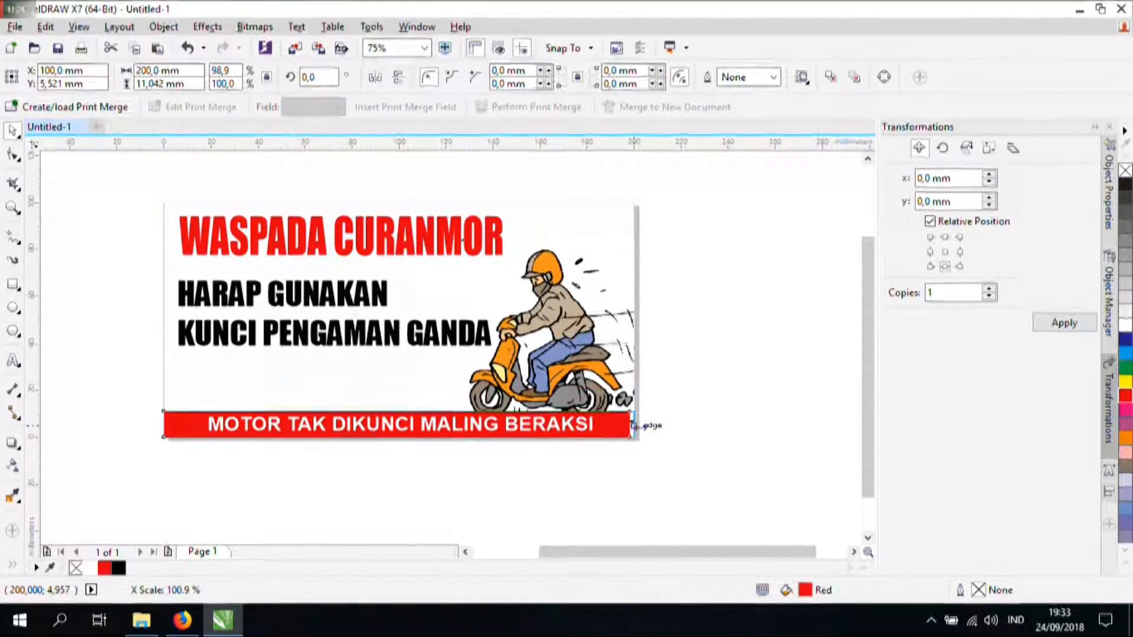
{"action": "left_click", "coordinate": [658, 429]}
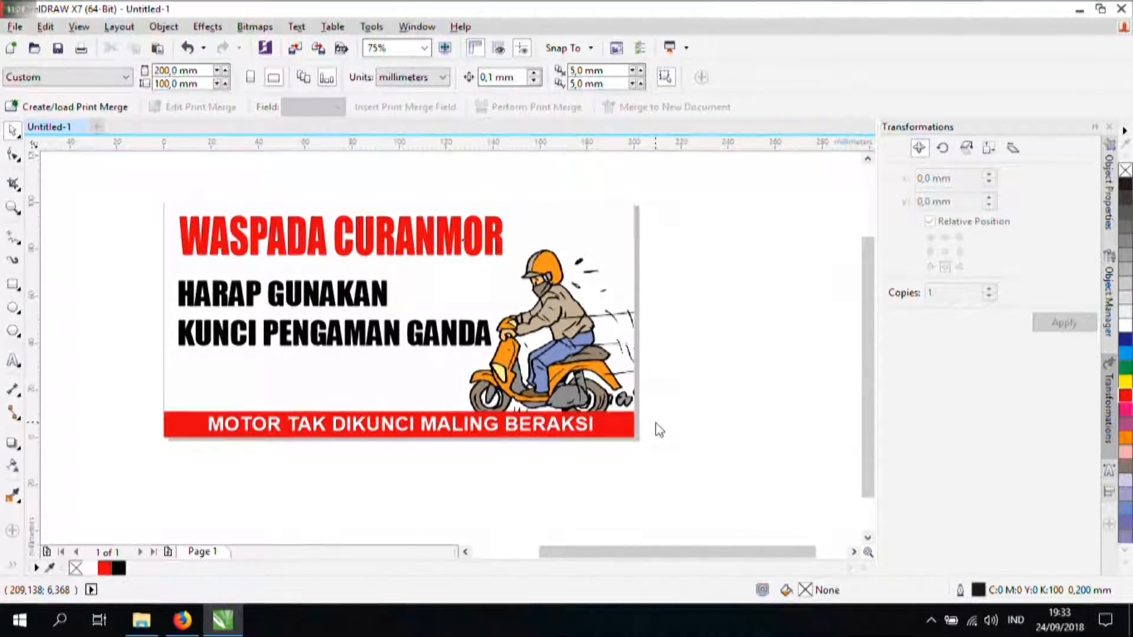
Step: Start exporting the sign to Downloads as a JPG named "Sp_Waspada_200 x 100_High340_1pcs_AB2"
{"action": "key", "text": "ctrl+e"}
{"action": "type", "text": "Sp_Waspada_0"}
{"action": "type", "text": "00 x 100"}
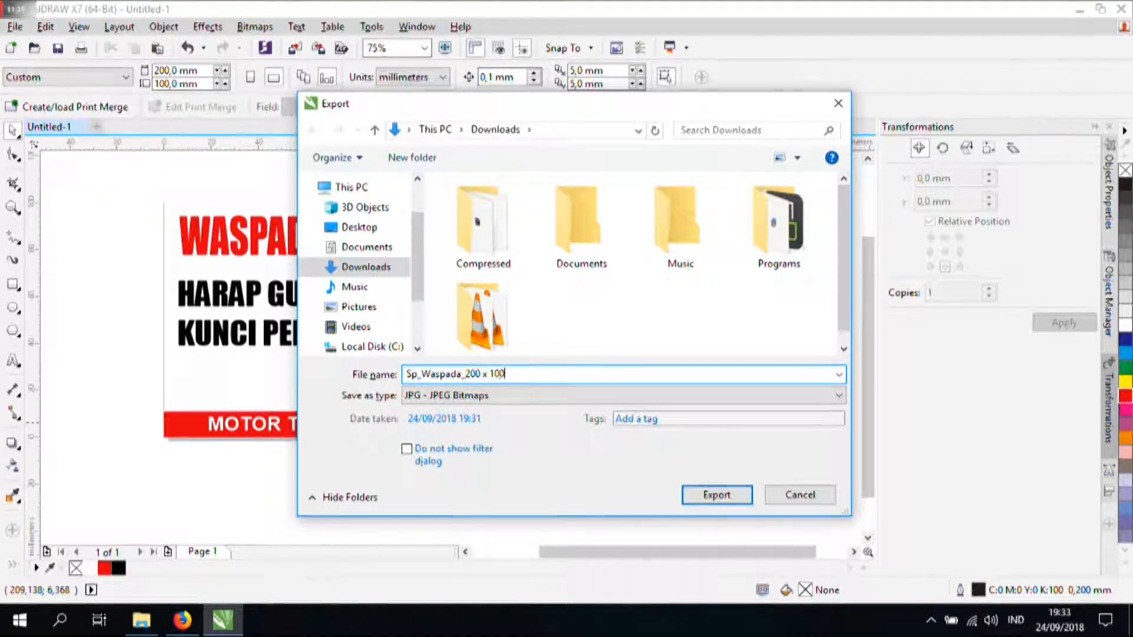
{"action": "type", "text": "_High34"}
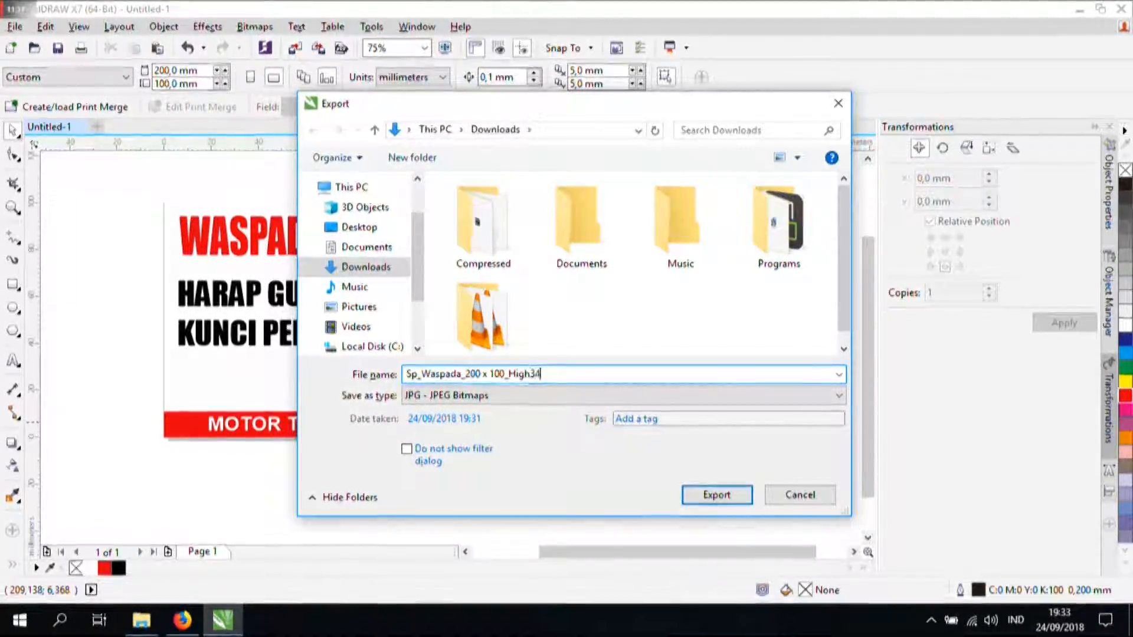
{"action": "type", "text": "0_1pxa"}
{"action": "key", "text": "BackSpace"}
{"action": "key", "text": "BackSpace"}
{"action": "type", "text": "sc_AB2"}
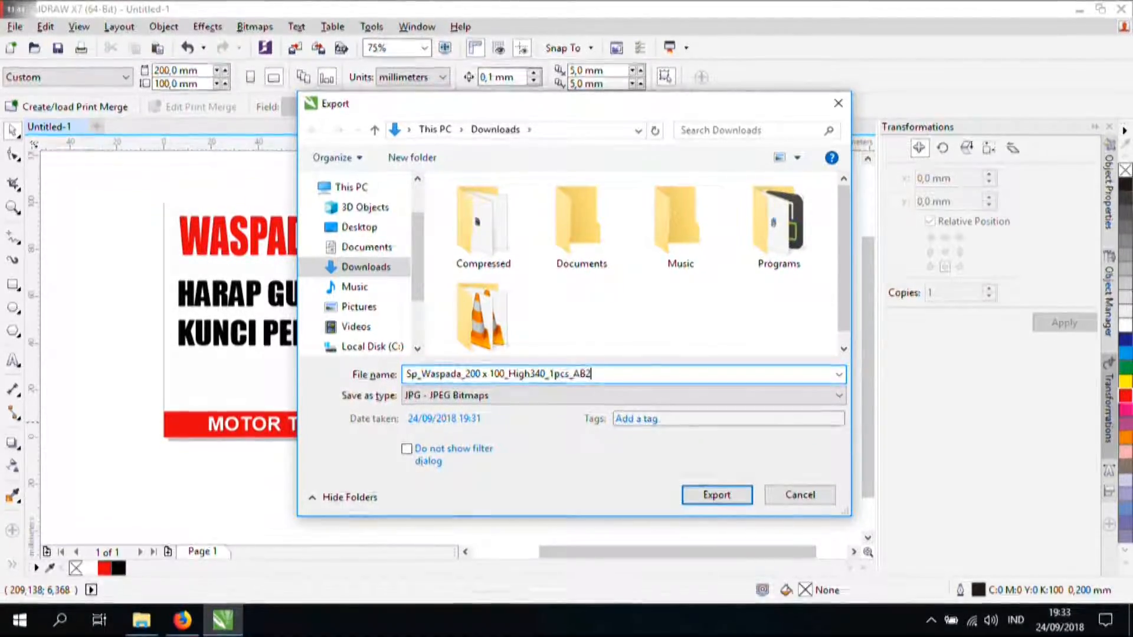
{"action": "key", "text": "Return"}
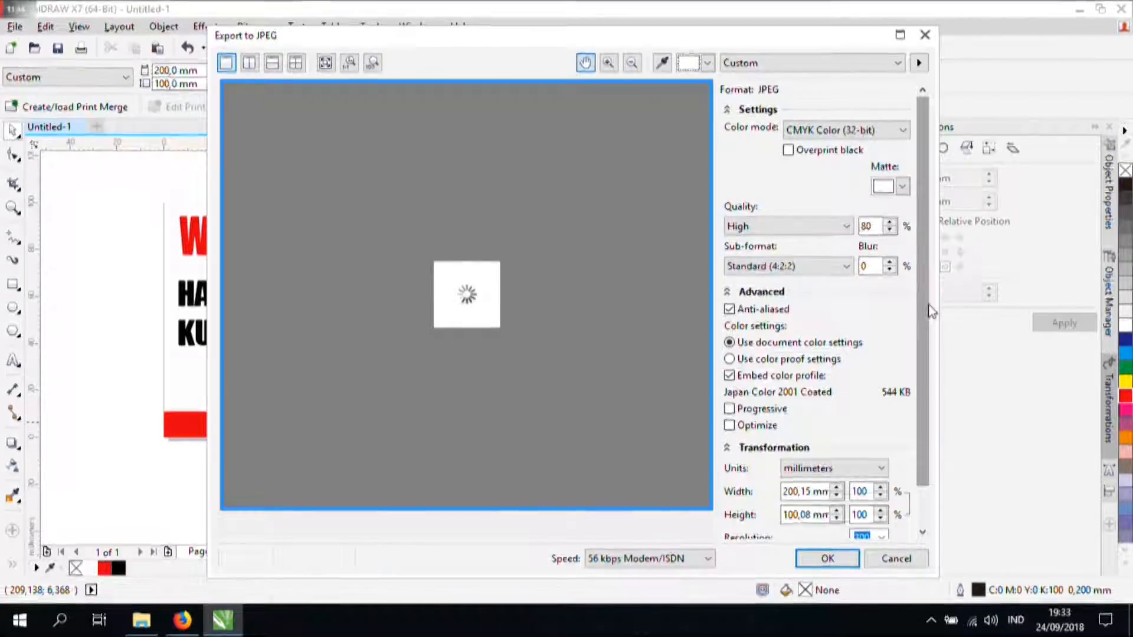
Step: Set the JPEG resolution to 72 and the width to 200 cm with units in centimeters, and complete the export
{"action": "scroll", "coordinate": [870, 432], "scroll_direction": "down", "scroll_amount": 3}
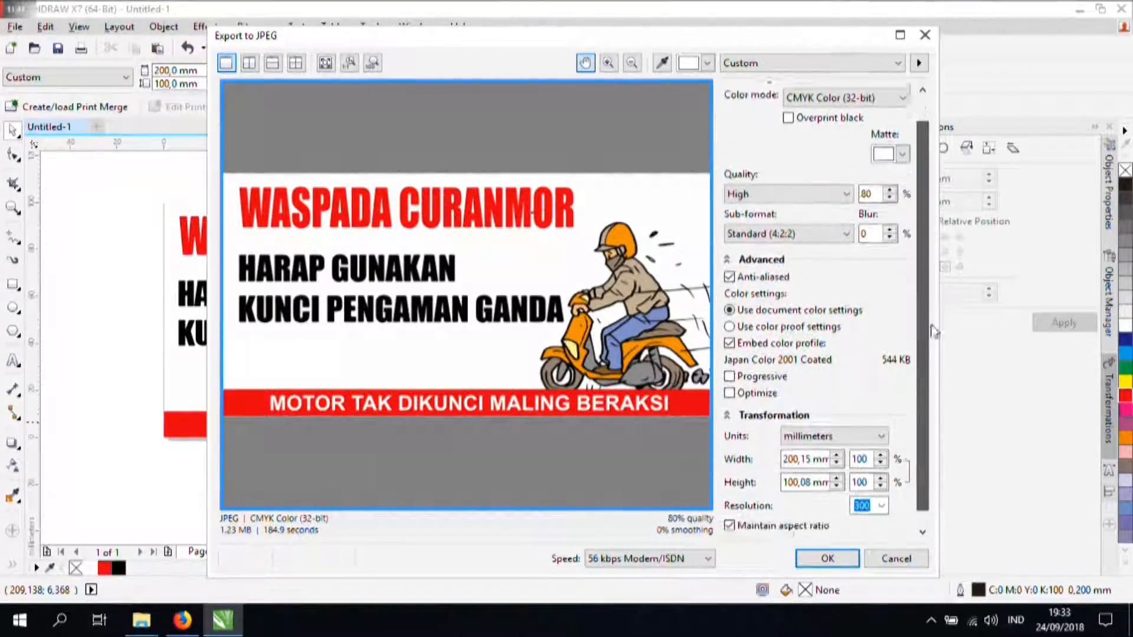
{"action": "left_click", "coordinate": [881, 494]}
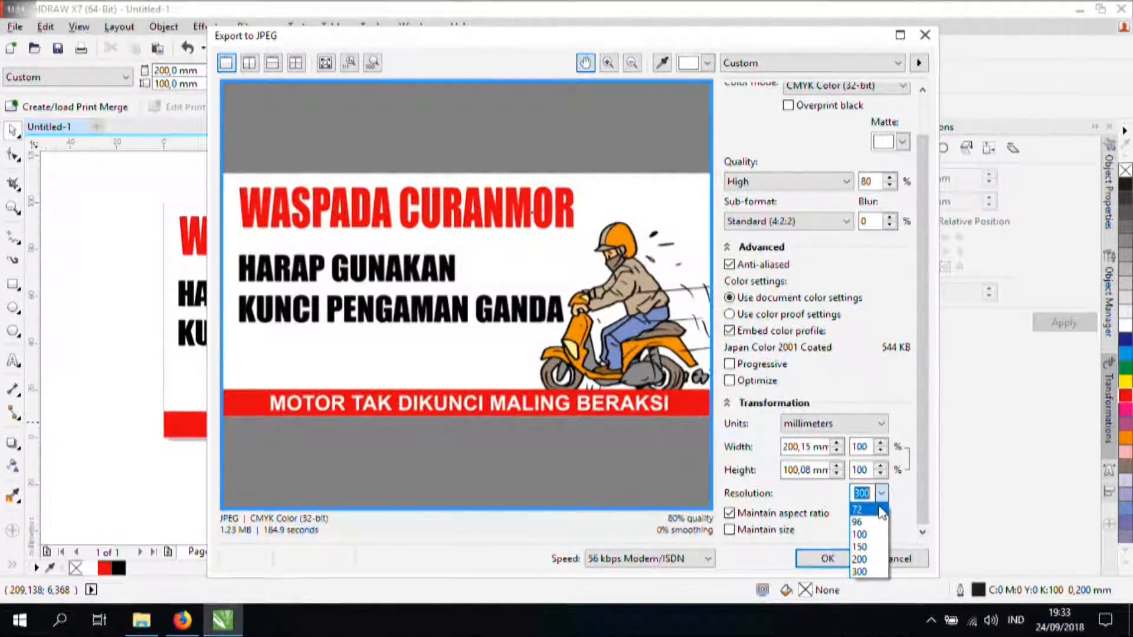
{"action": "left_click", "coordinate": [878, 509]}
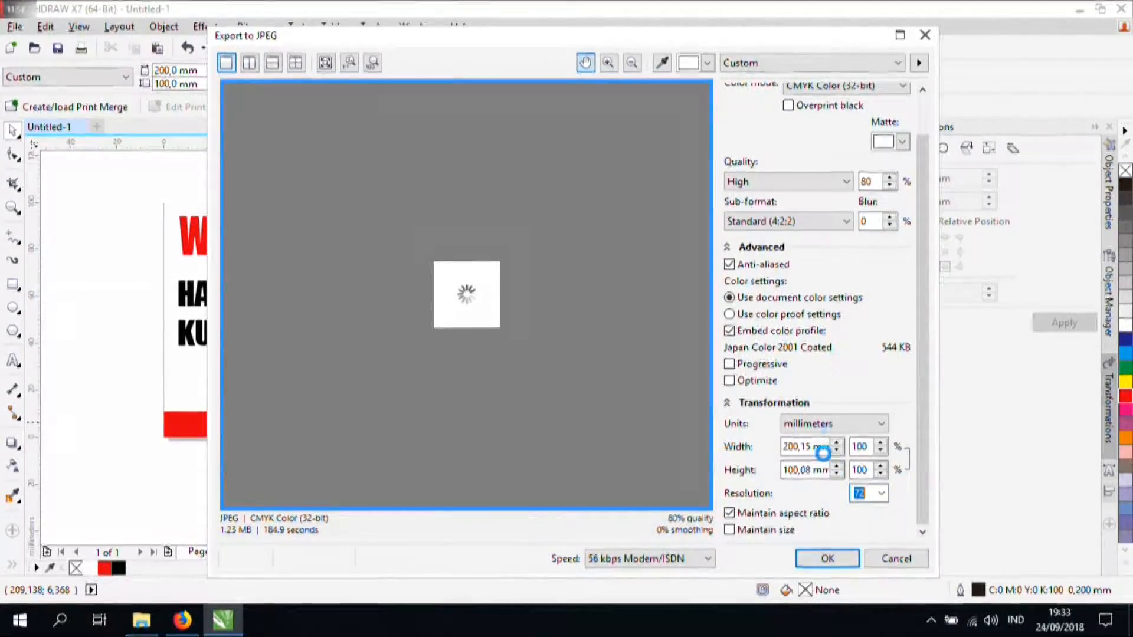
{"action": "left_click", "coordinate": [836, 424]}
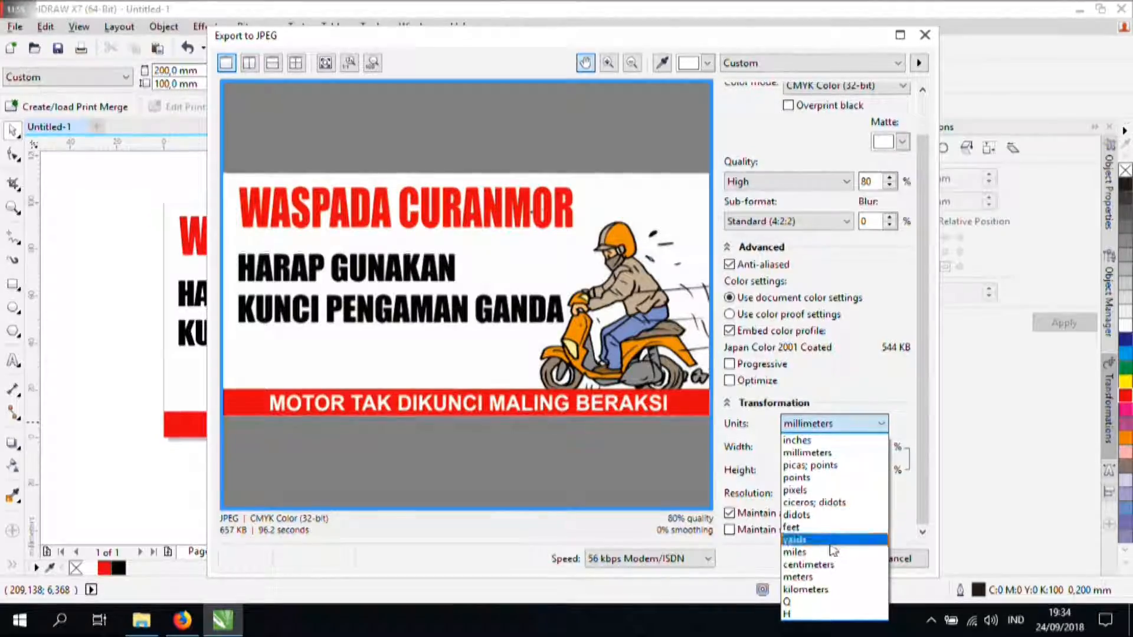
{"action": "left_click", "coordinate": [825, 564]}
{"action": "left_click_drag", "start_coordinate": [823, 446], "coordinate": [783, 446]}
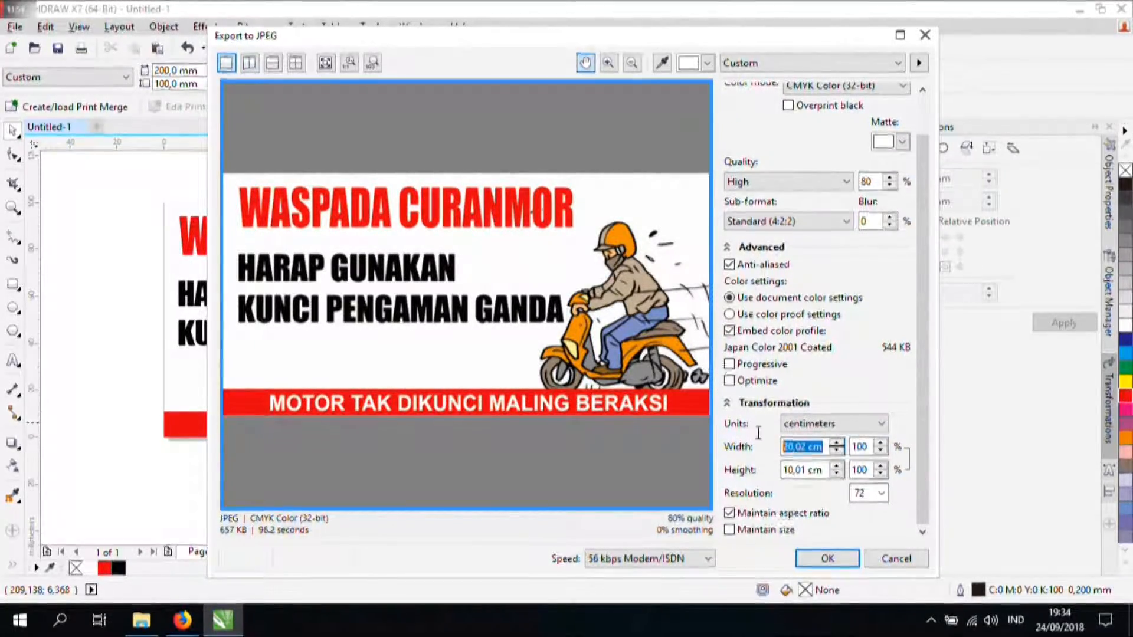
{"action": "type", "text": "200"}
{"action": "key", "text": "Tab"}
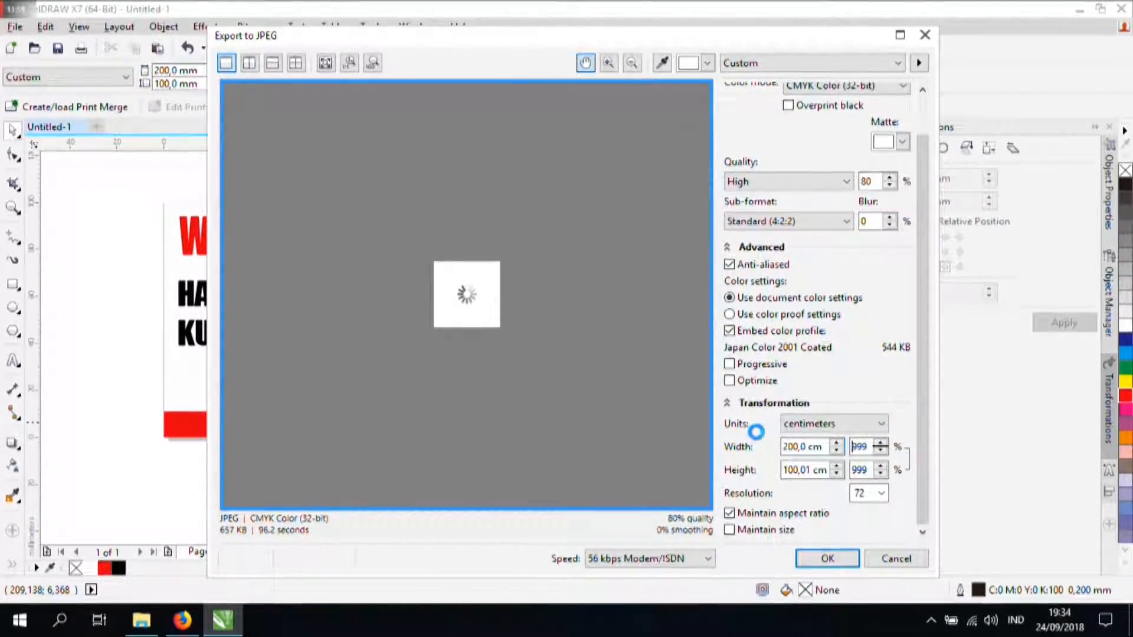
{"action": "left_click", "coordinate": [827, 558]}
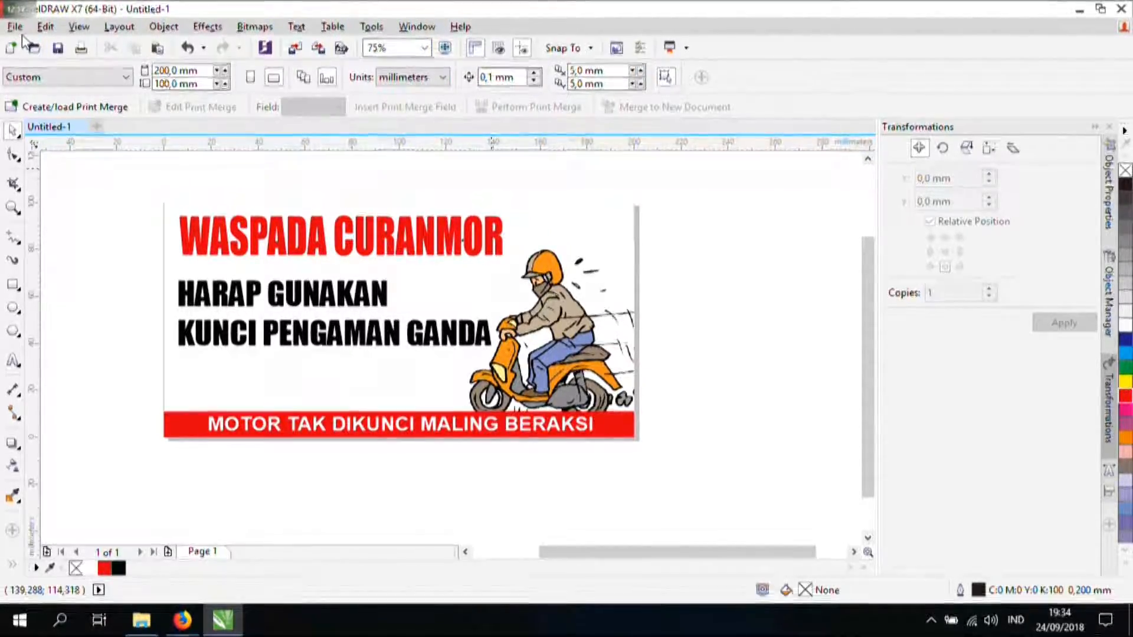
Step: Save the drawing as "Sp_waspada" in the File Design folder on New Volume (E:)
{"action": "left_click", "coordinate": [57, 48]}
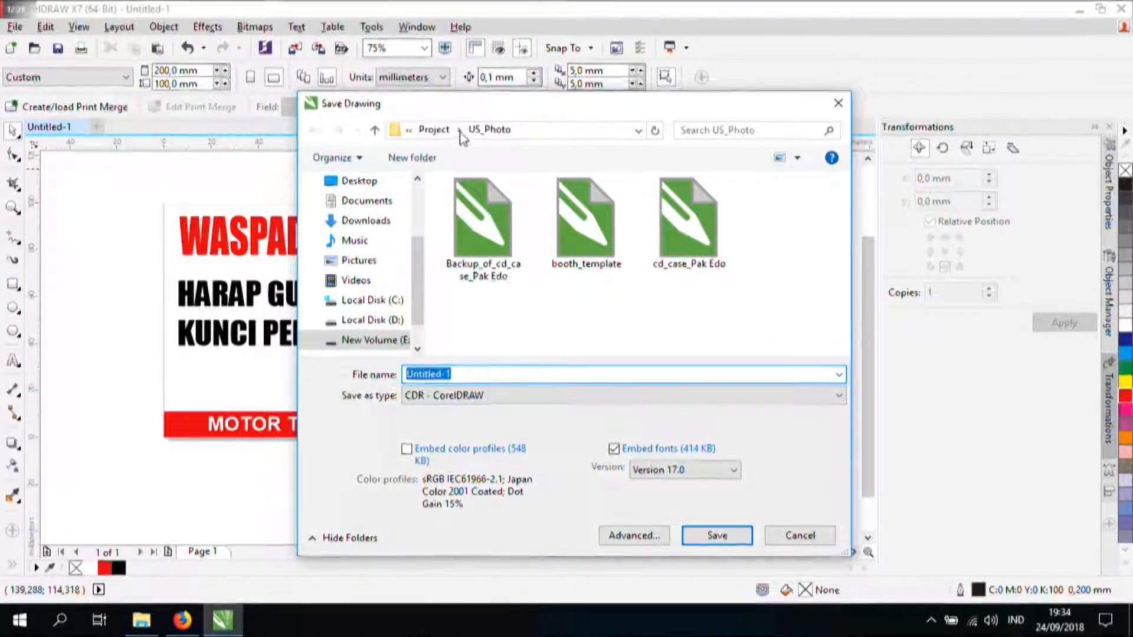
{"action": "left_click", "coordinate": [398, 339]}
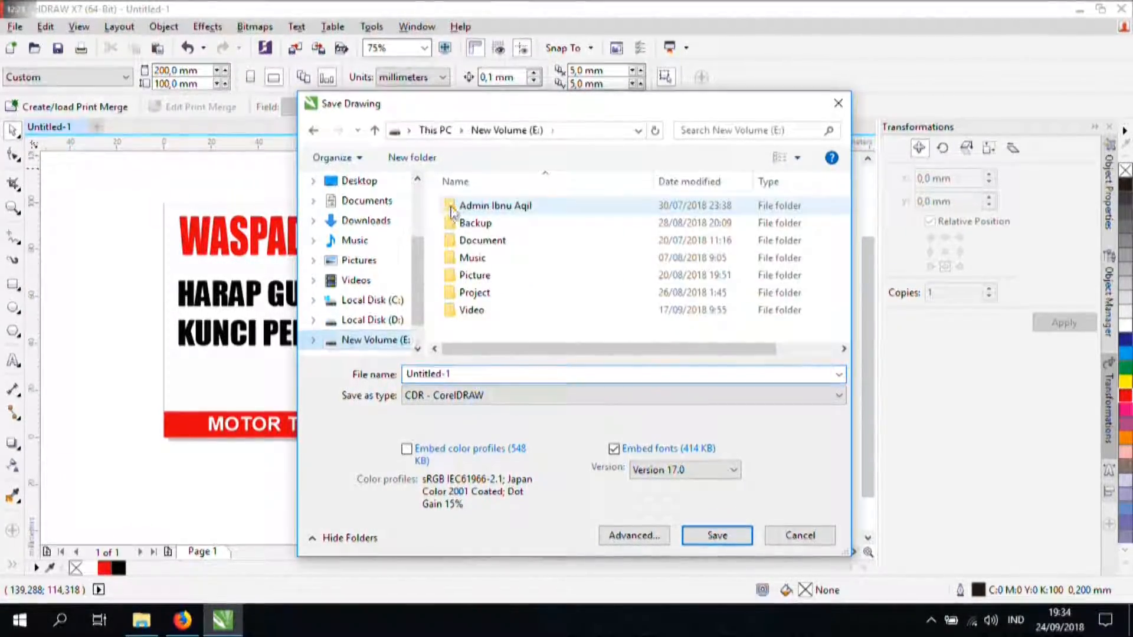
{"action": "double_click", "coordinate": [453, 207]}
{"action": "double_click", "coordinate": [517, 319]}
{"action": "left_click", "coordinate": [522, 372]}
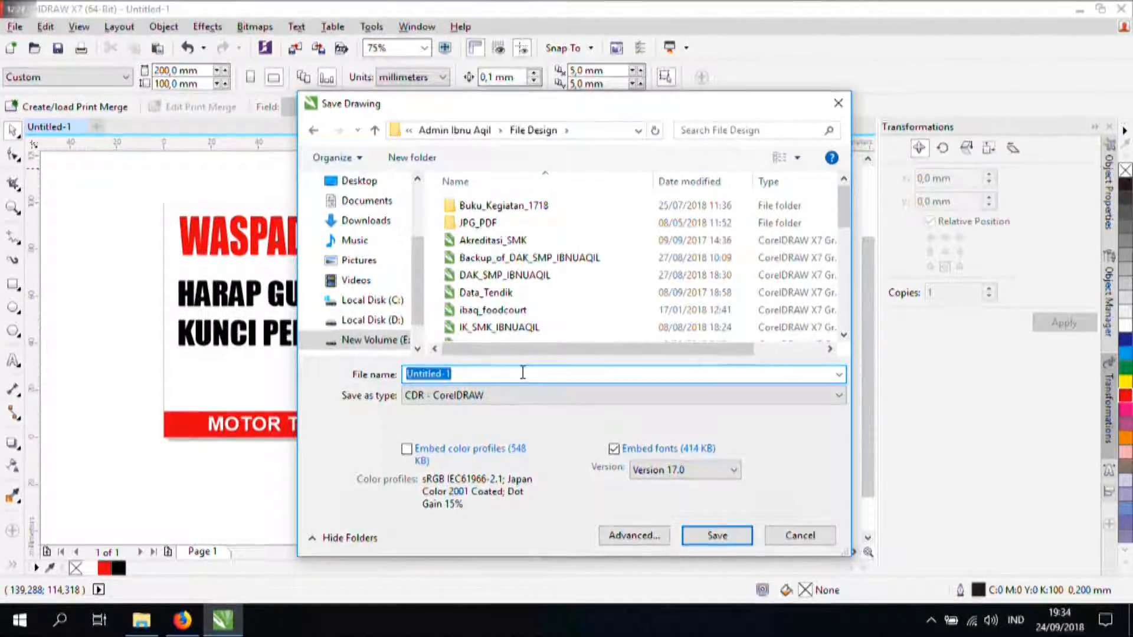
{"action": "type", "text": "Sp_"}
{"action": "key", "text": "BackSpace"}
{"action": "key", "text": "BackSpace"}
{"action": "type", "text": "p_"}
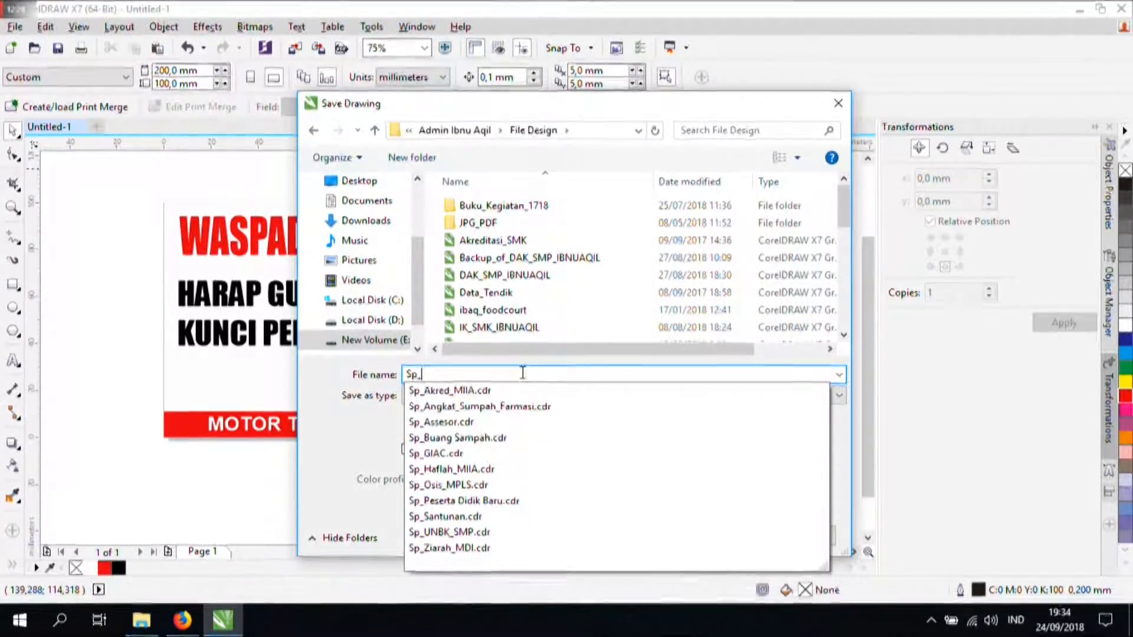
{"action": "type", "text": "waspada"}
{"action": "key", "text": "Return"}
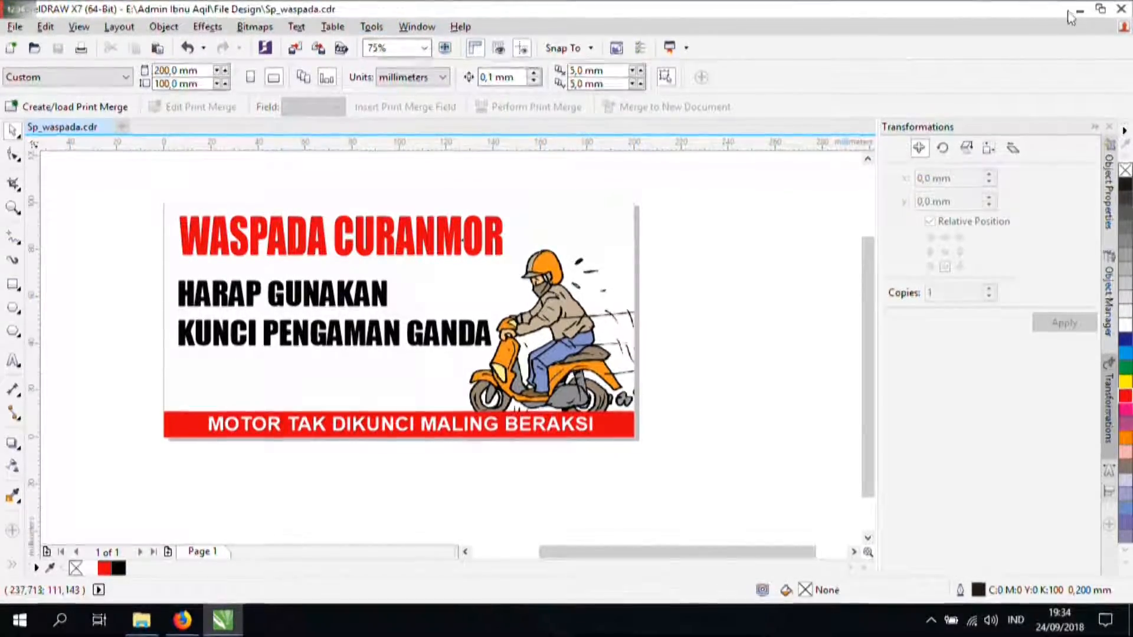
Step: Close the drawing program and minimize the Downloads folder window and the web browser
{"action": "left_click", "coordinate": [1122, 10]}
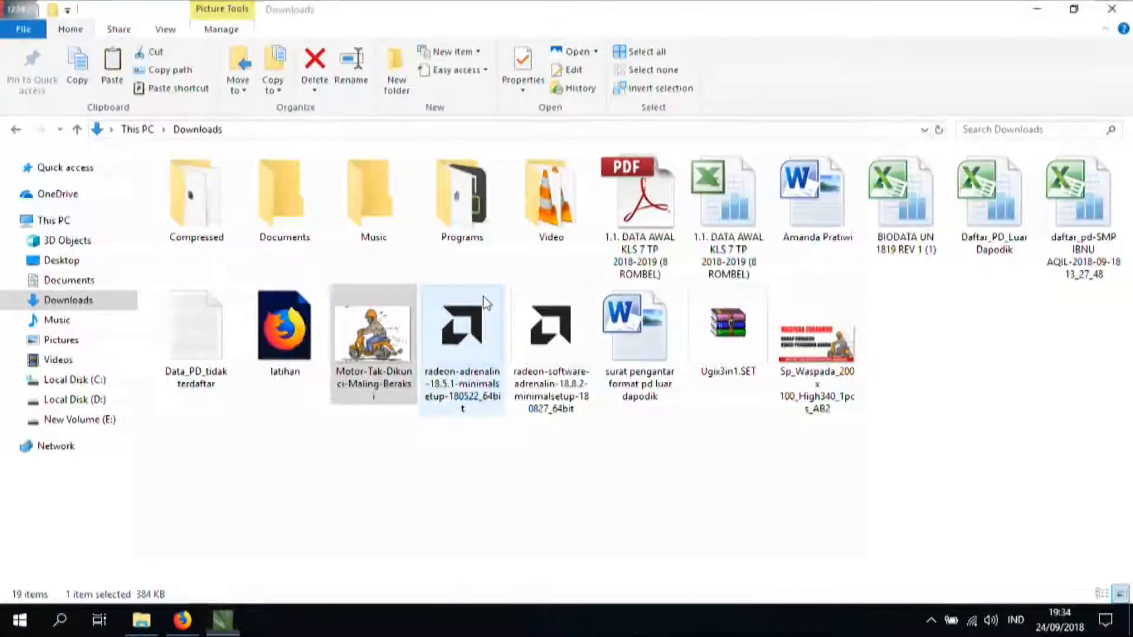
{"action": "left_click", "coordinate": [1037, 9]}
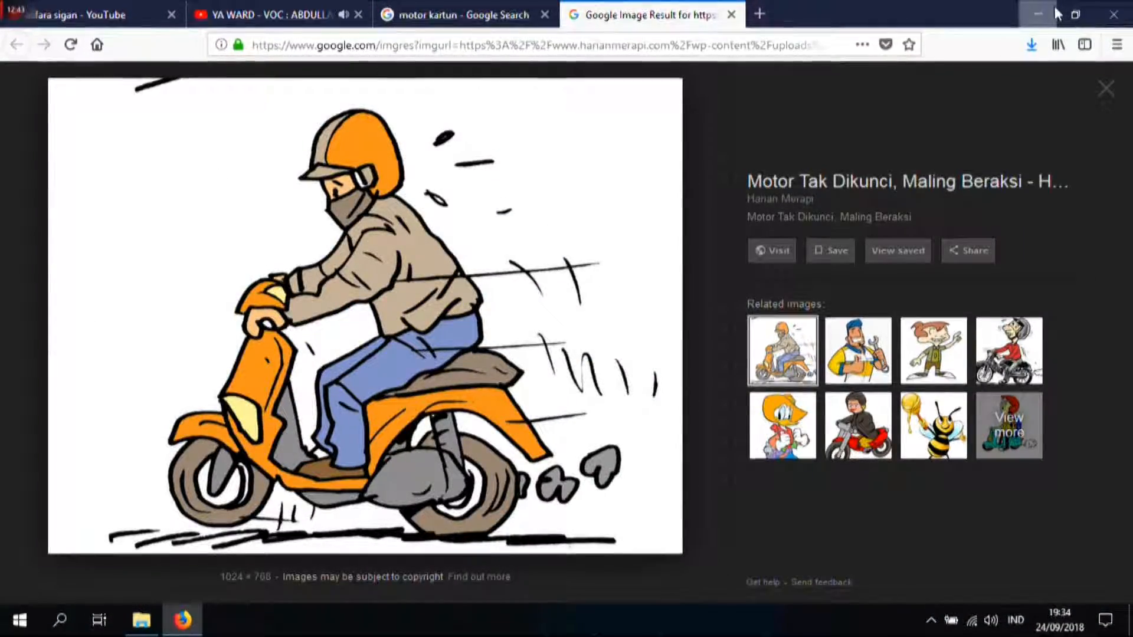
{"action": "left_click", "coordinate": [1036, 14]}
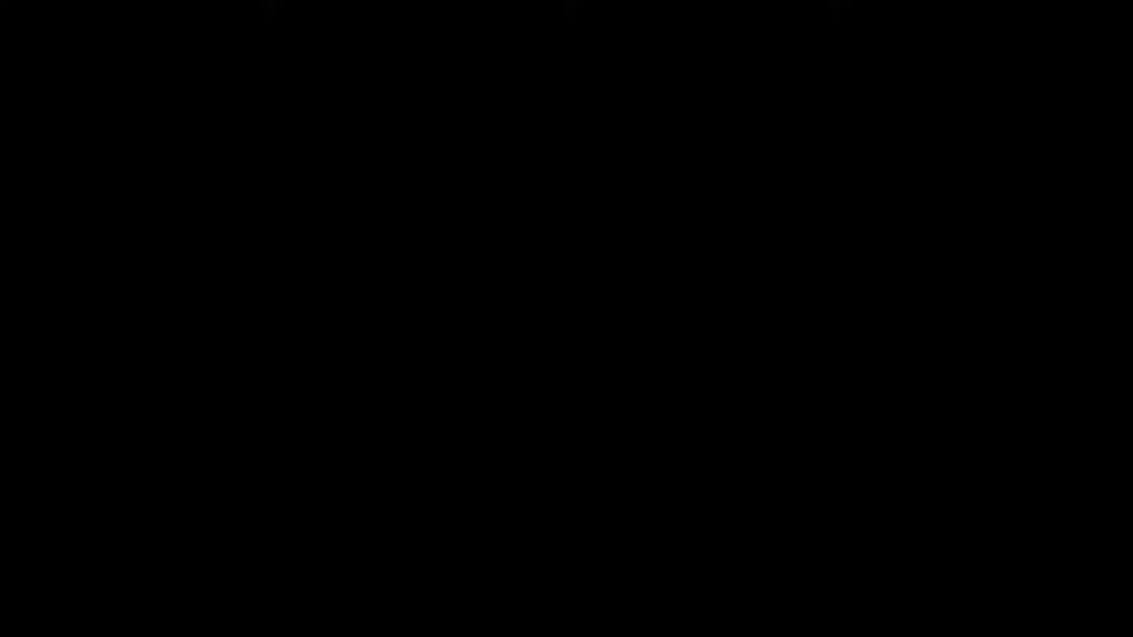